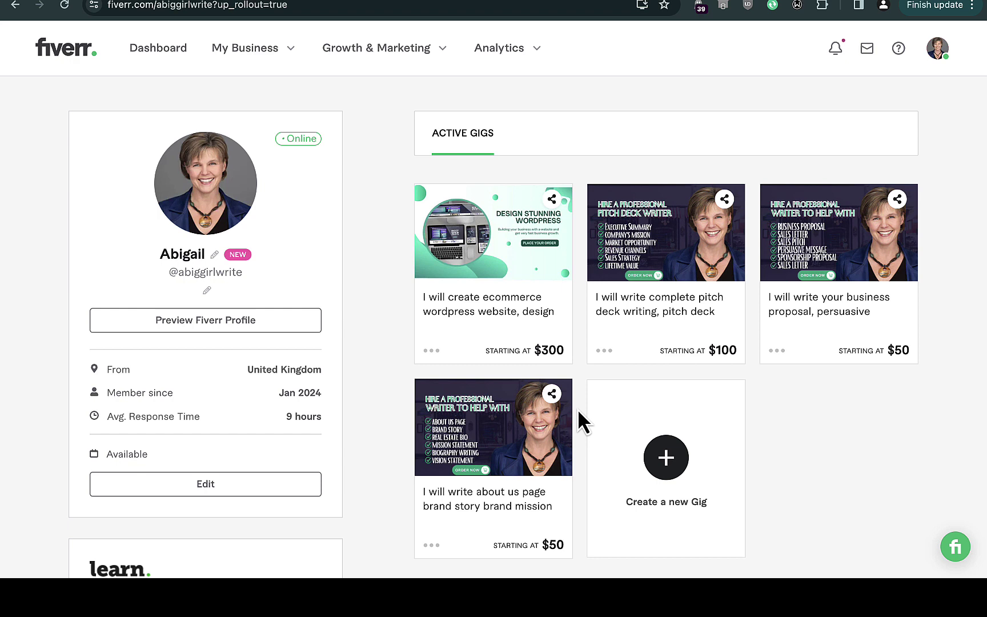
pyautogui.scroll(-1, 578, 409)
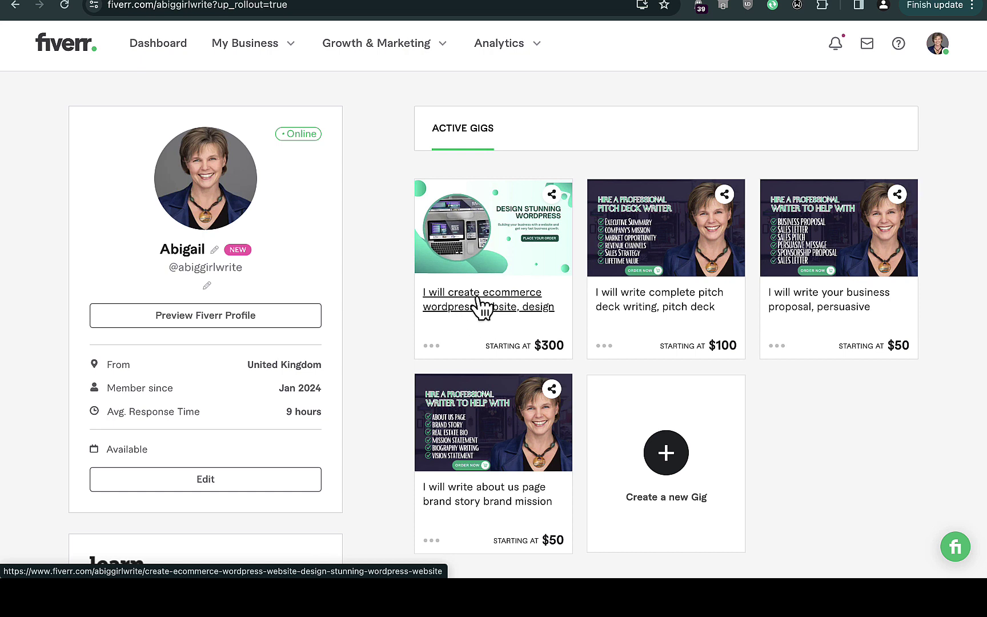
# Step: Open the ecommerce WordPress gig in a new window from the link's context menu
pyautogui.rightClick(478, 301)
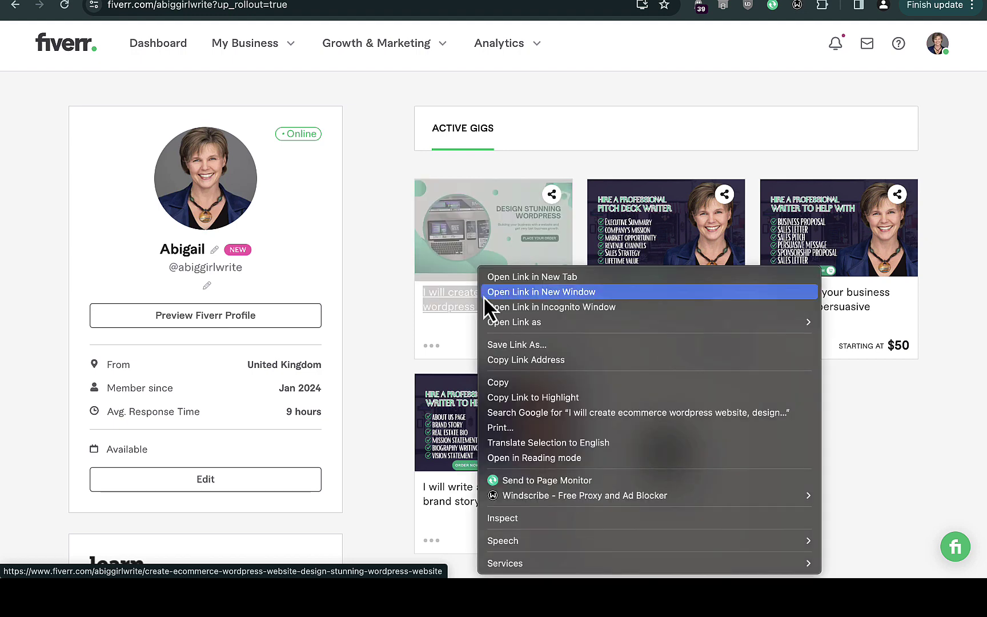
pyautogui.click(522, 278)
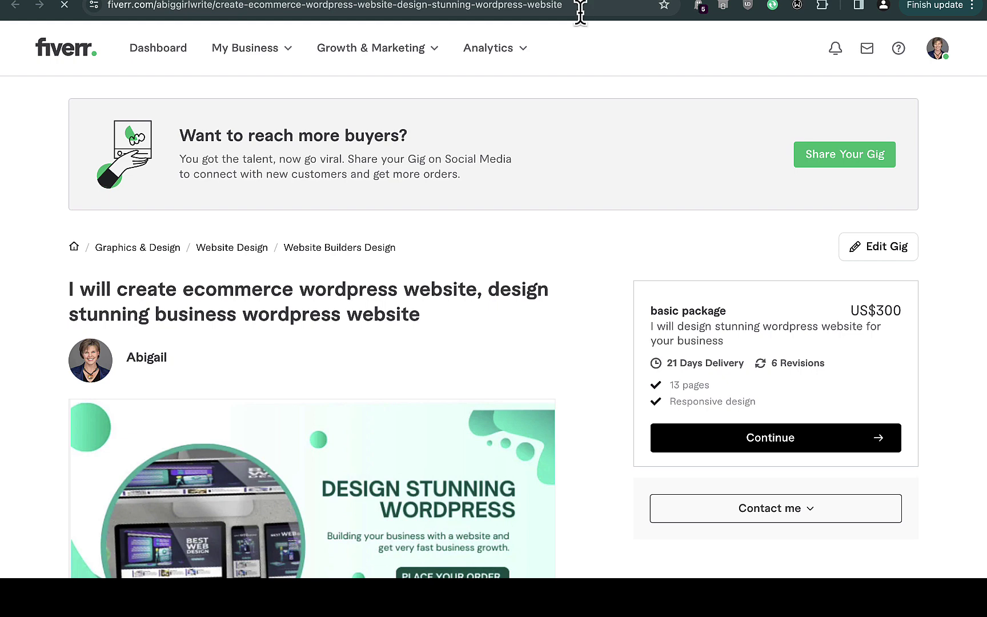
pyautogui.scroll(-2, 547, 203)
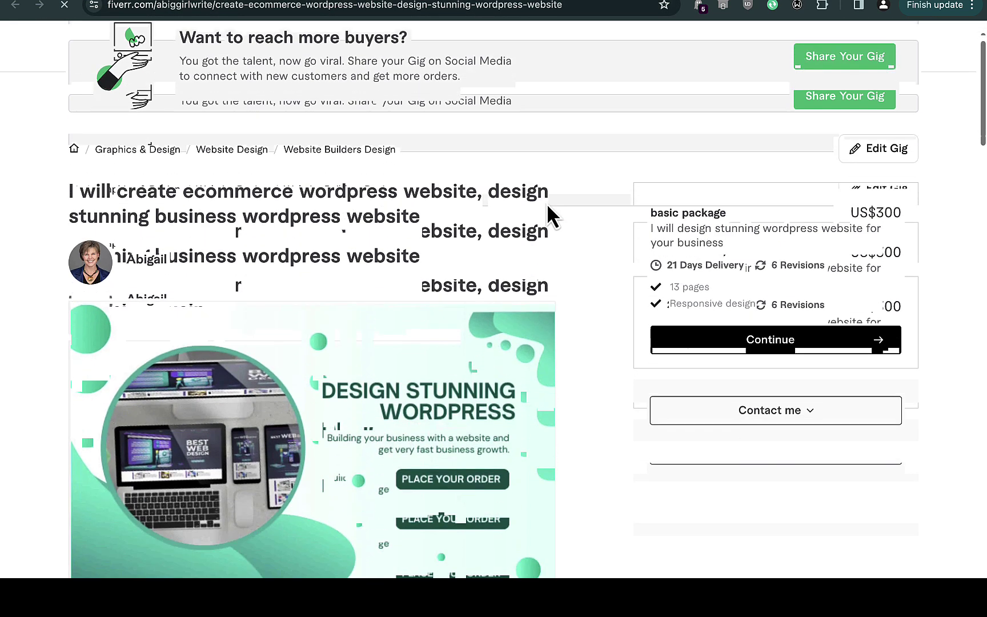
pyautogui.scroll(-2, 547, 202)
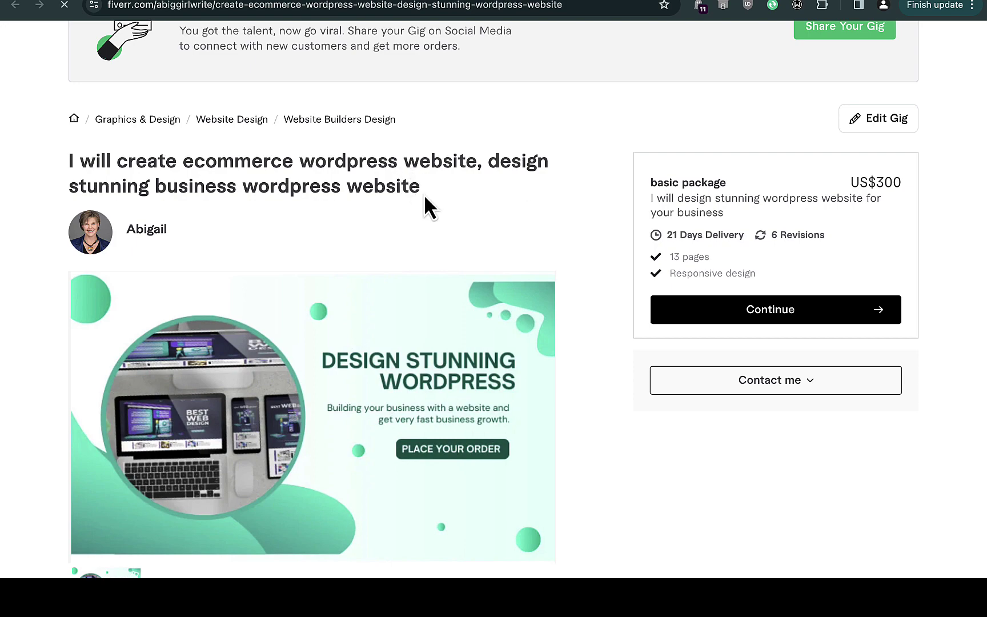
pyautogui.scroll(-8, 424, 194)
pyautogui.scroll(-5, 425, 195)
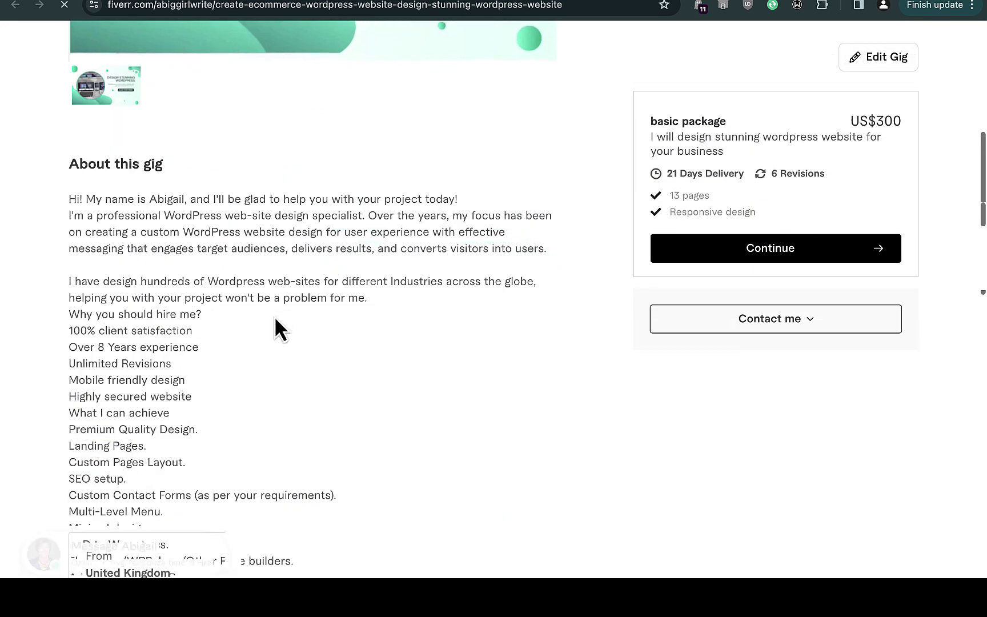
pyautogui.scroll(-5, 283, 343)
pyautogui.scroll(-2, 284, 344)
pyautogui.scroll(-1, 284, 342)
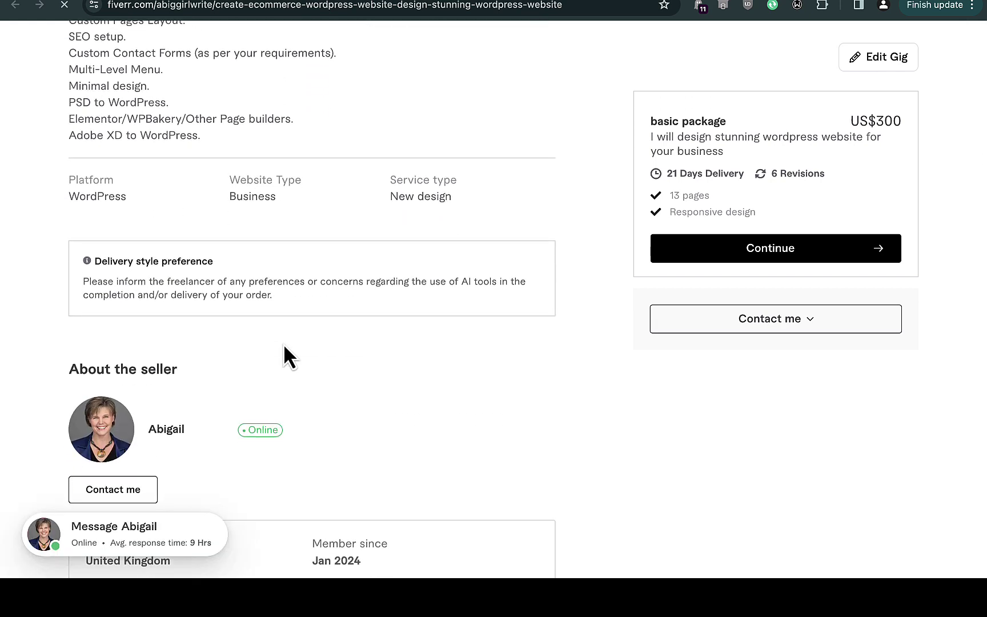
pyautogui.scroll(-2, 284, 342)
pyautogui.scroll(-2, 283, 344)
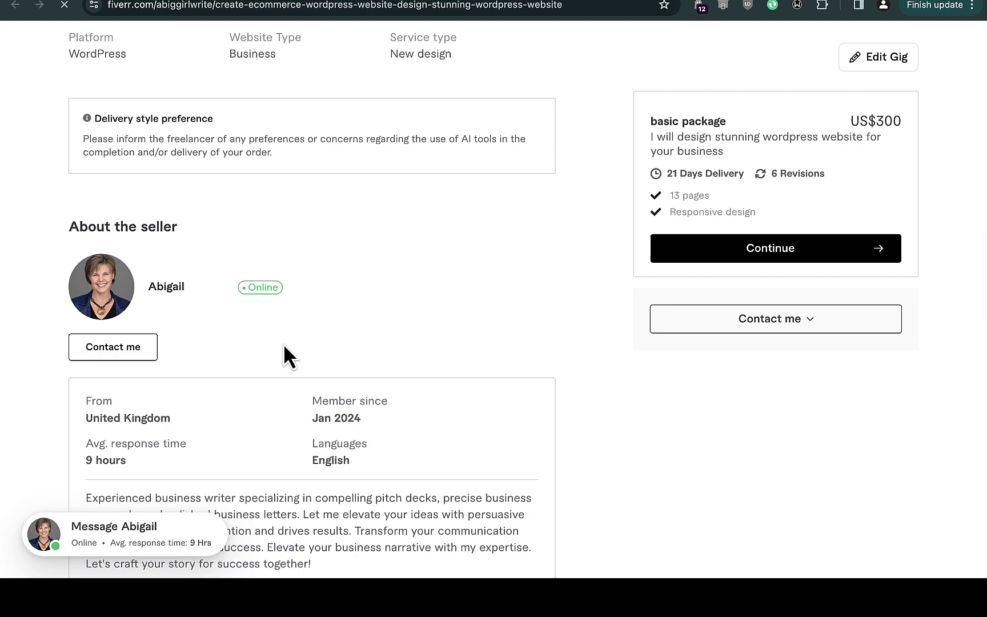
pyautogui.scroll(-2, 282, 343)
pyautogui.scroll(-1, 283, 343)
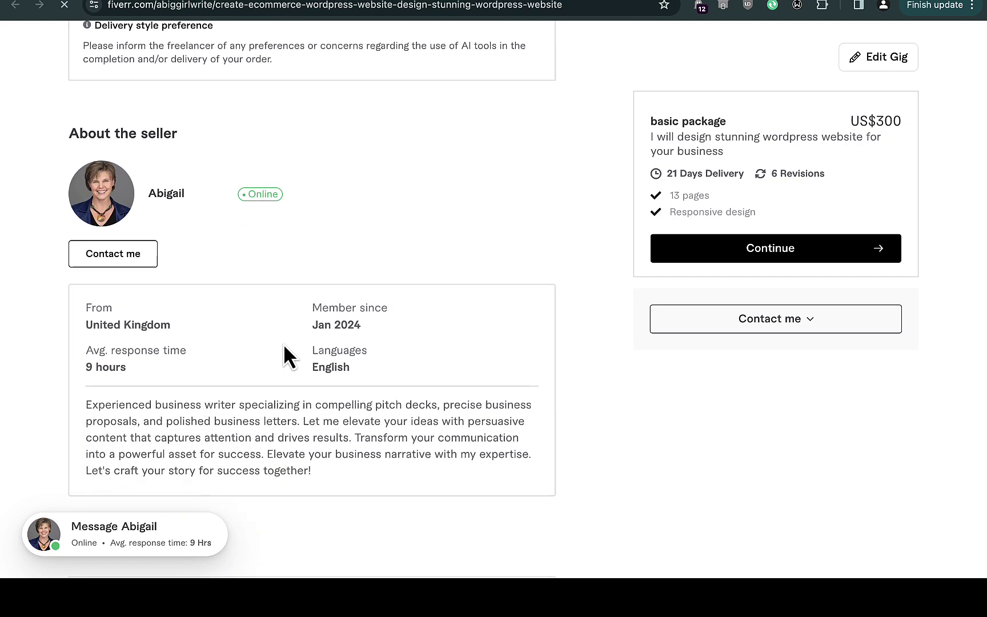
pyautogui.scroll(4, 283, 343)
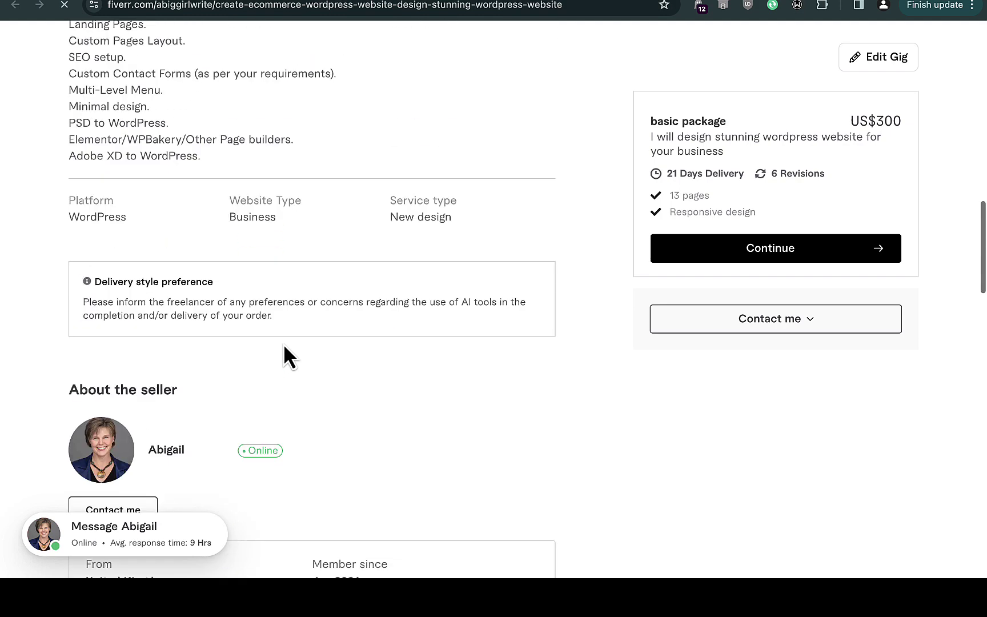
pyautogui.scroll(4, 283, 344)
pyautogui.scroll(4, 283, 343)
pyautogui.scroll(5, 283, 343)
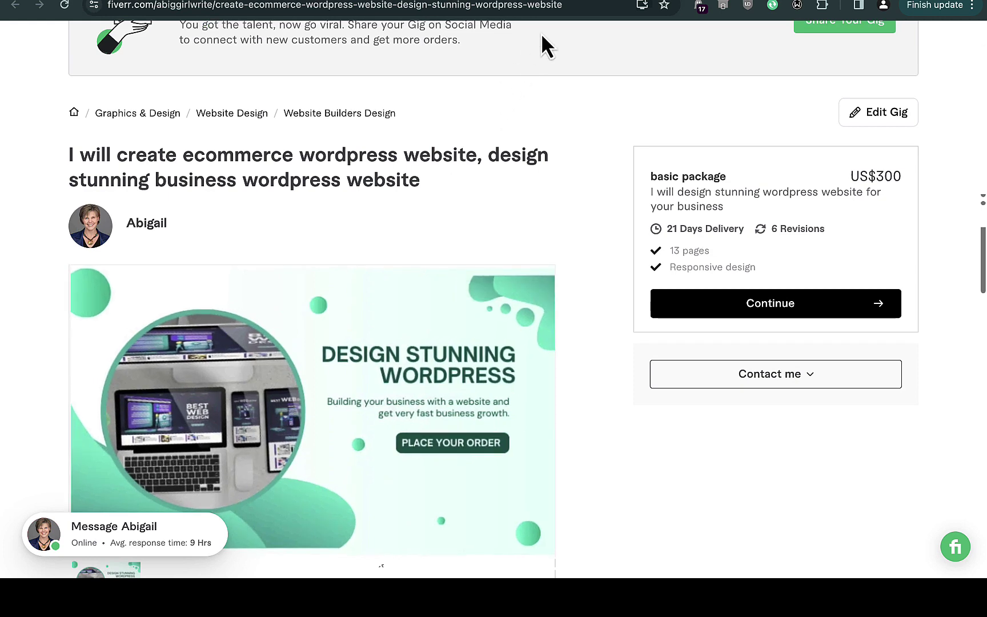
pyautogui.click(574, 6)
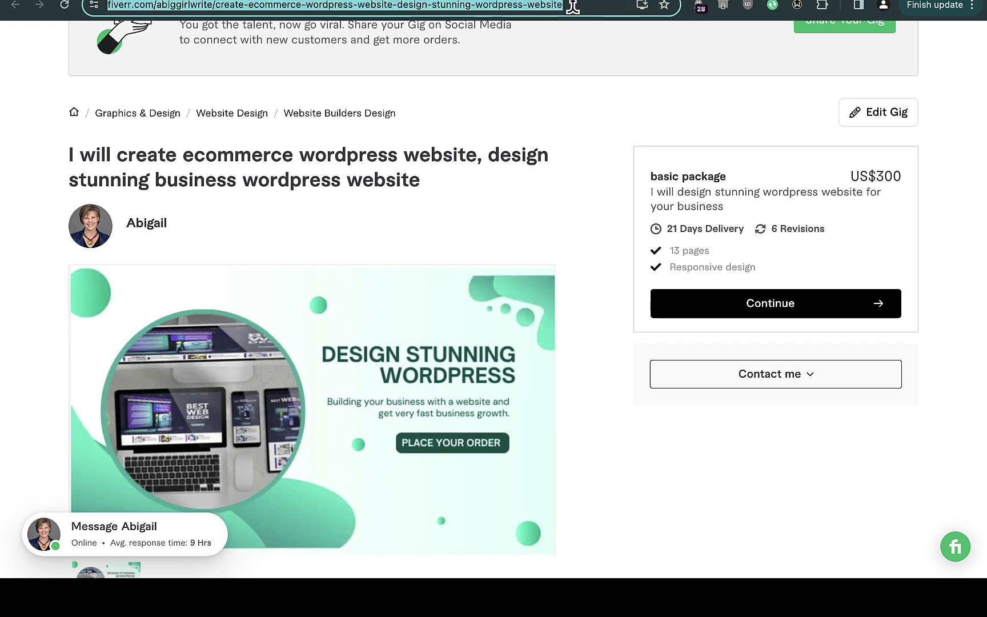
pyautogui.click(581, 161)
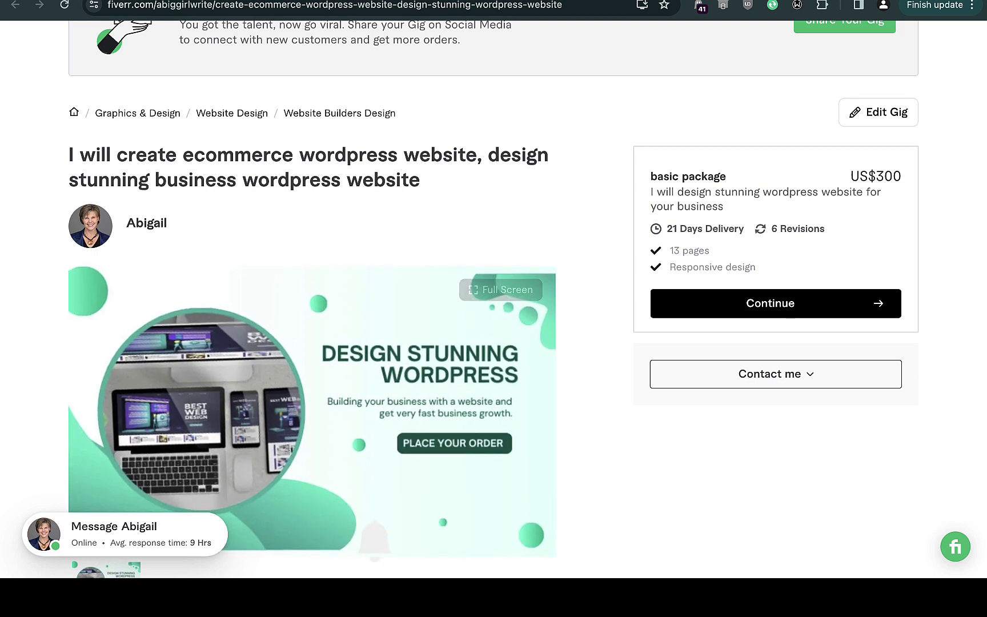
pyautogui.moveTo(112, 568)
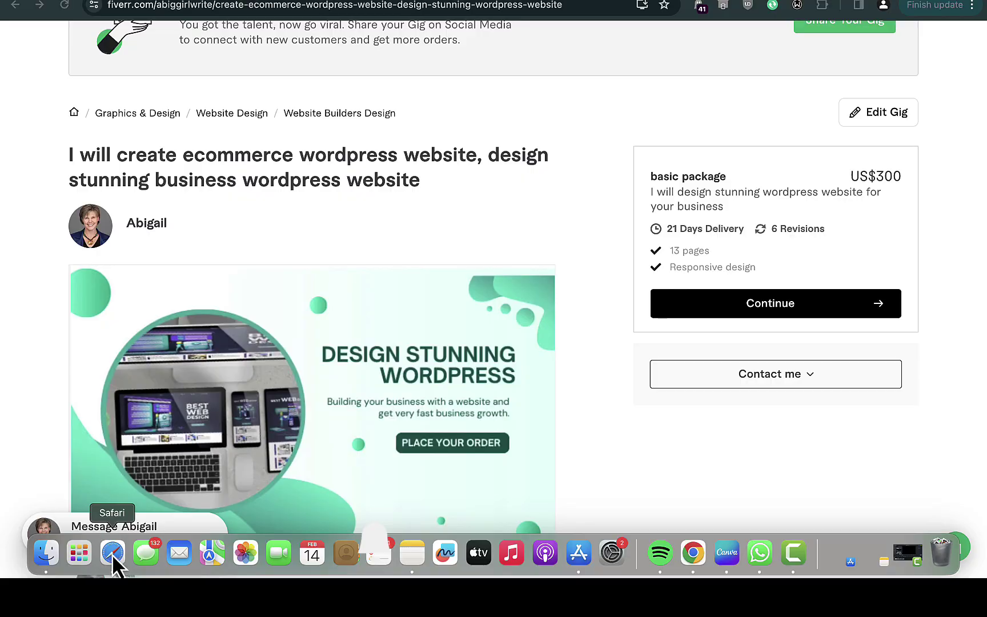
# Step: Switch to Safari and enter 'wordpress website designer' in the Facebook search box
pyautogui.click(112, 553)
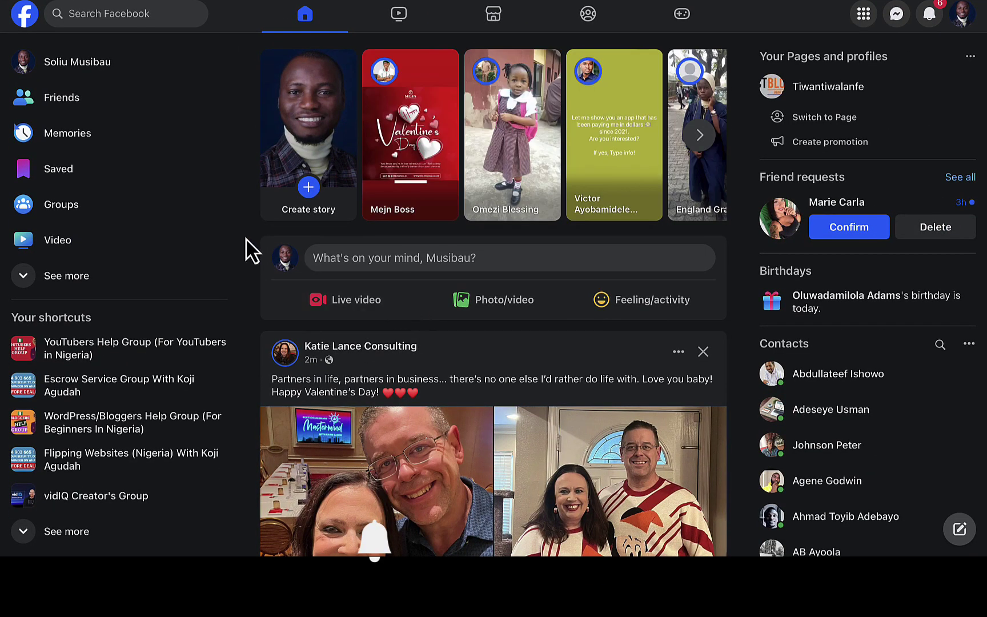
pyautogui.click(142, 16)
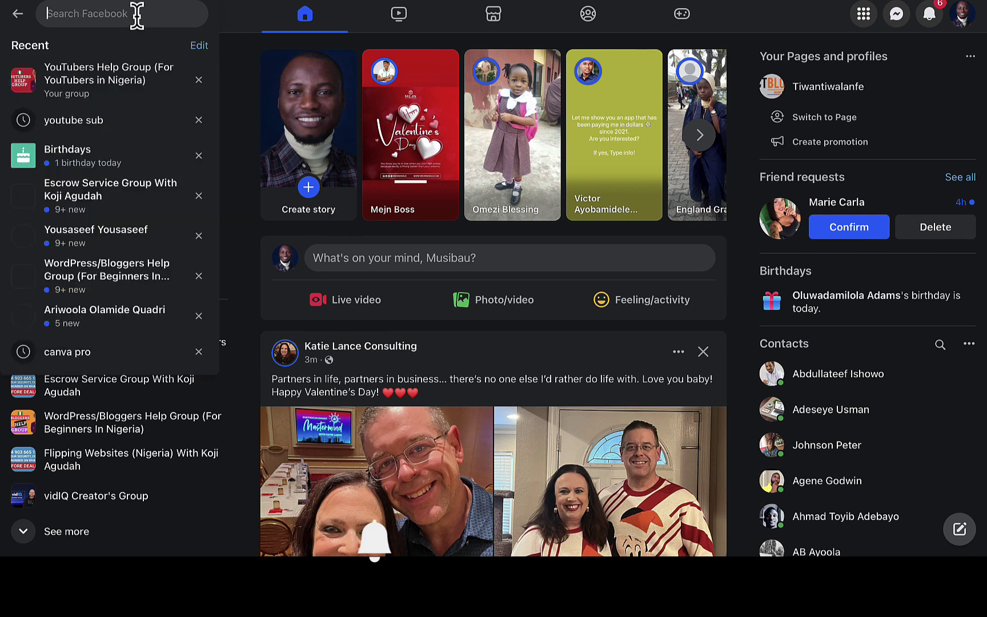
pyautogui.write('wor')
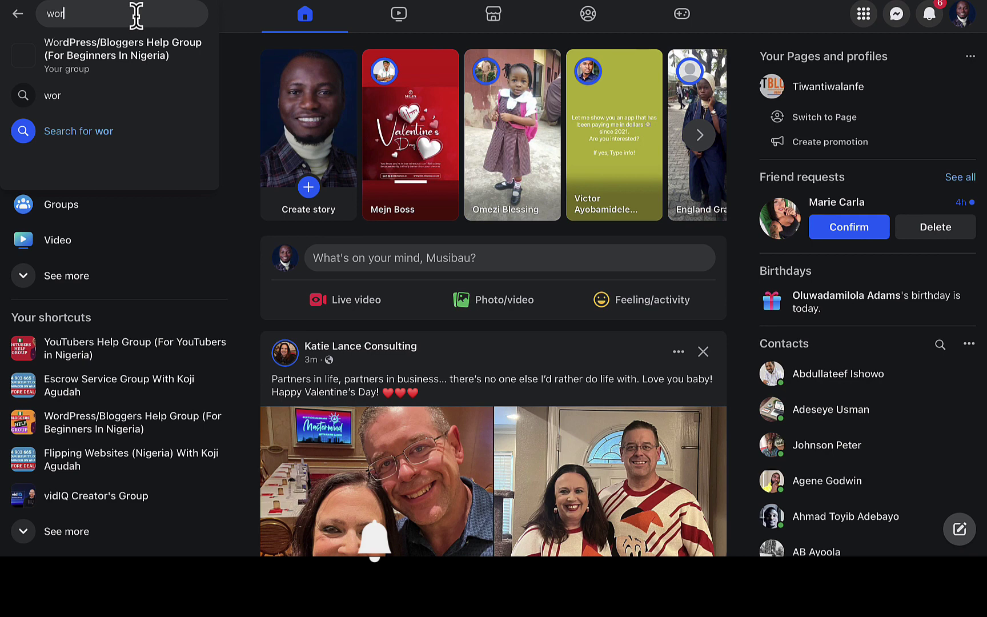
pyautogui.write('dpre')
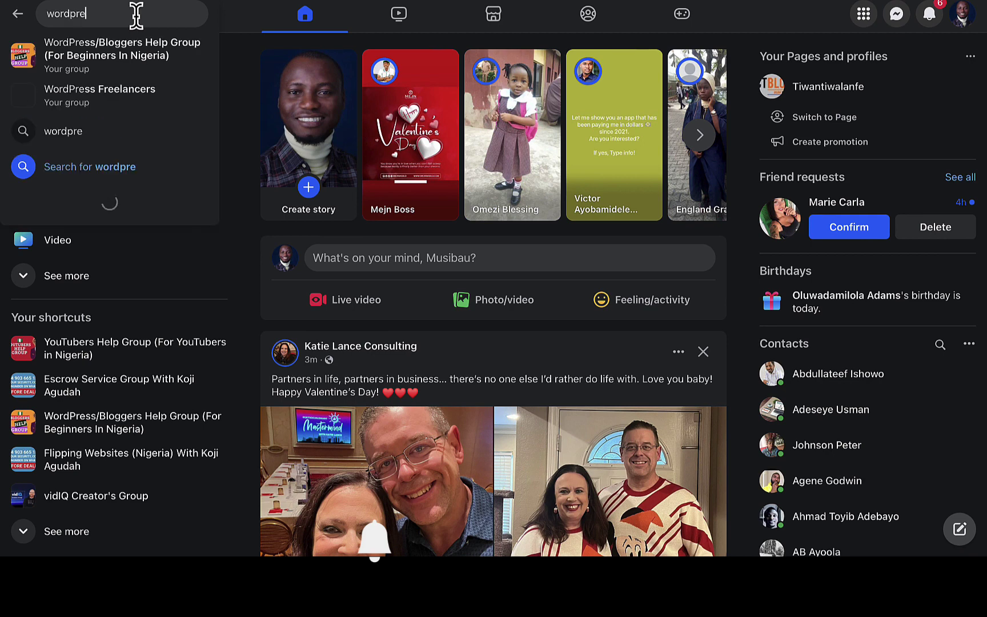
pyautogui.write('ss website')
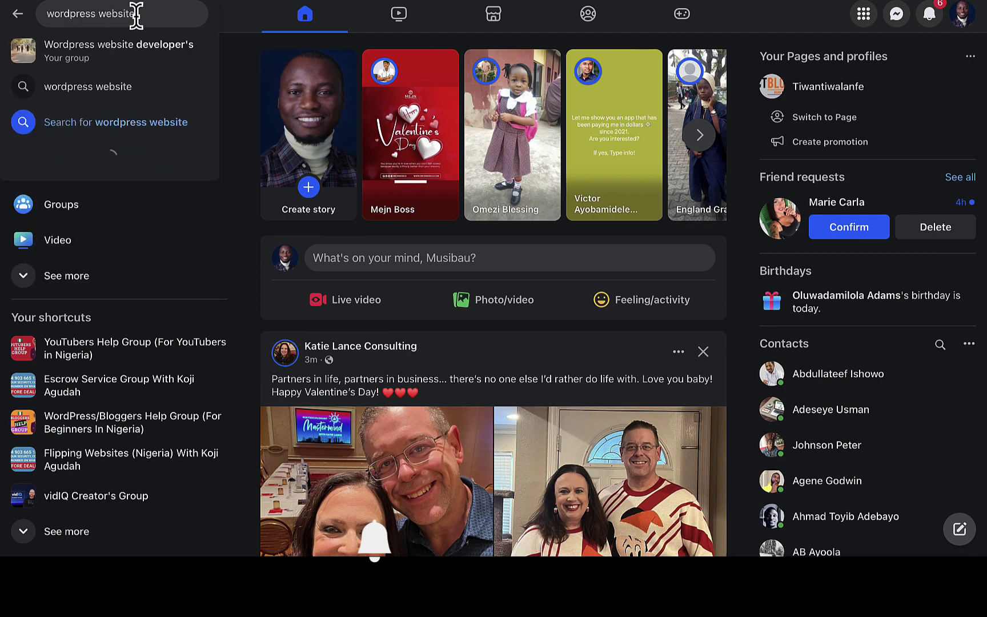
pyautogui.write(' designer')
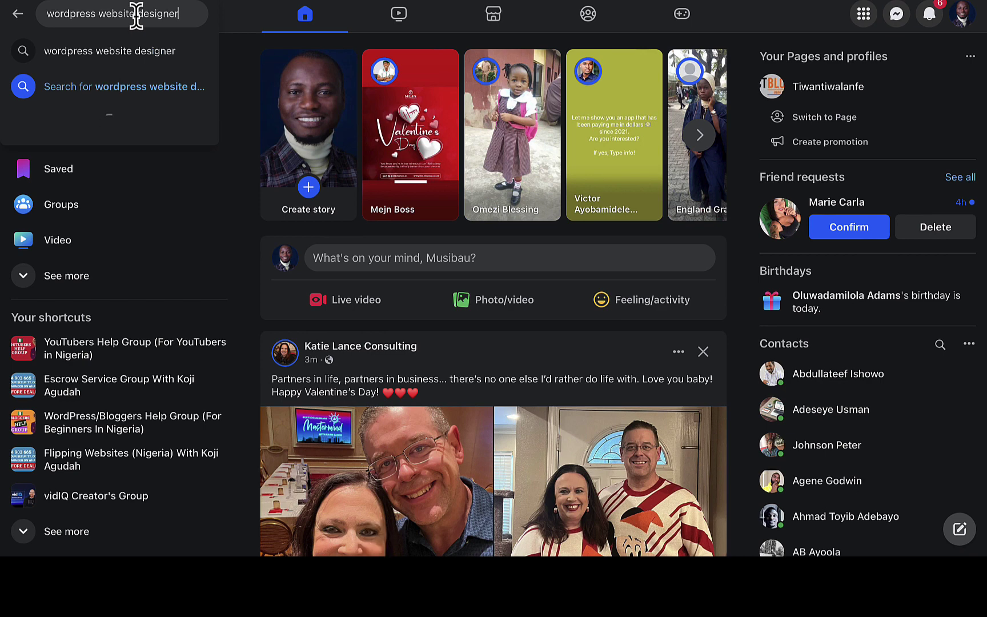
pyautogui.press('Return')
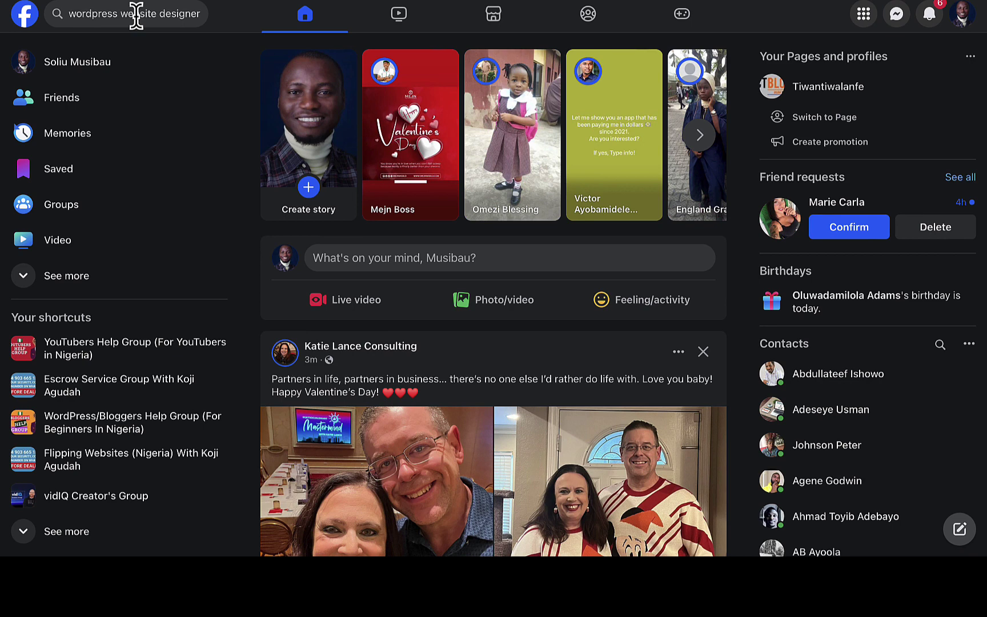
# Step: Run the search and narrow the results to Posts only
pyautogui.press('Return')
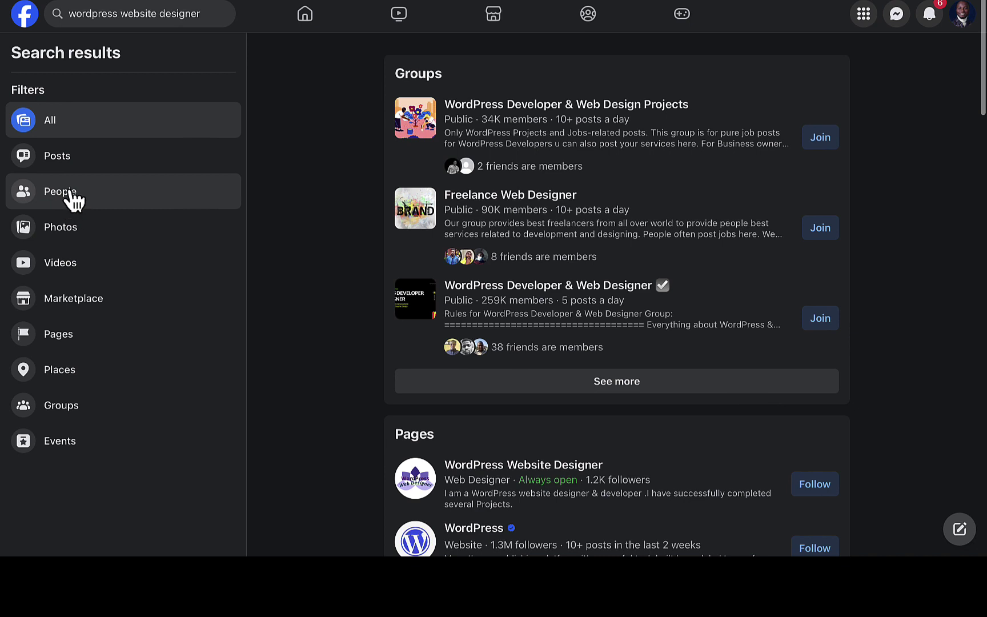
pyautogui.click(62, 162)
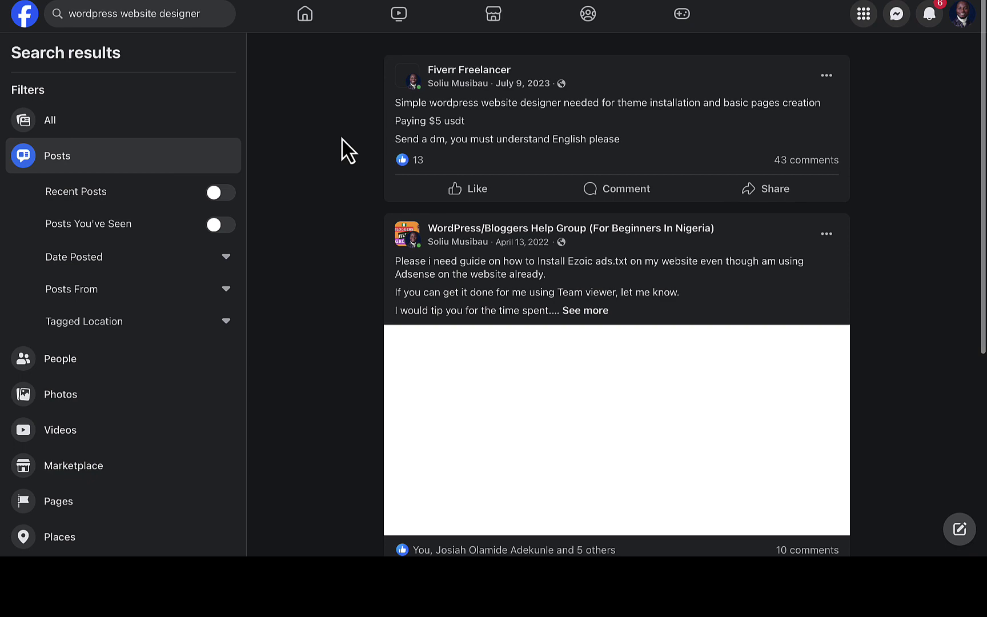
pyautogui.scroll(-1, 435, 168)
pyautogui.scroll(-5, 436, 169)
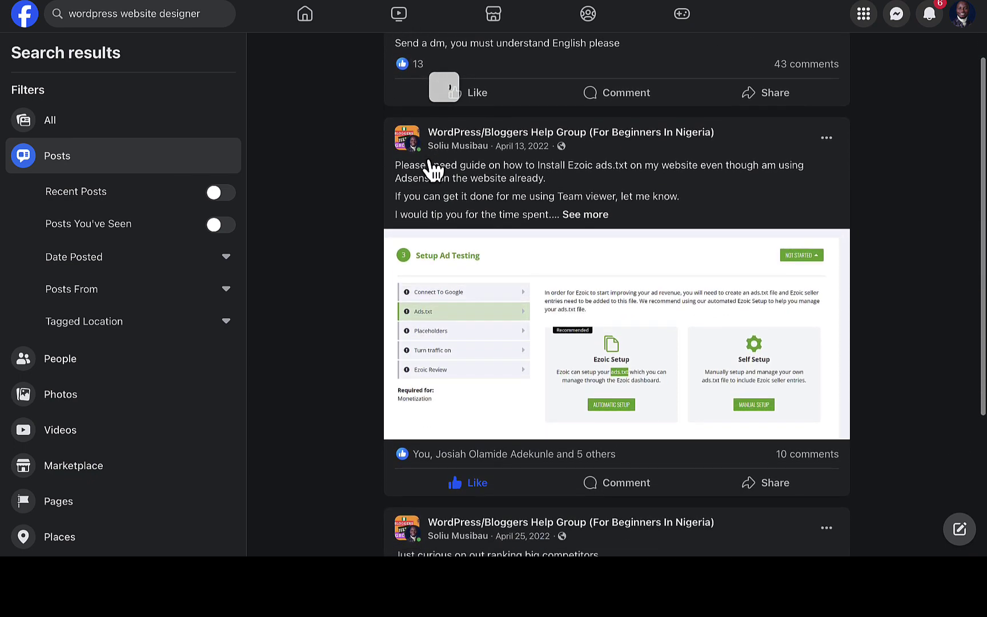
pyautogui.scroll(6, 436, 168)
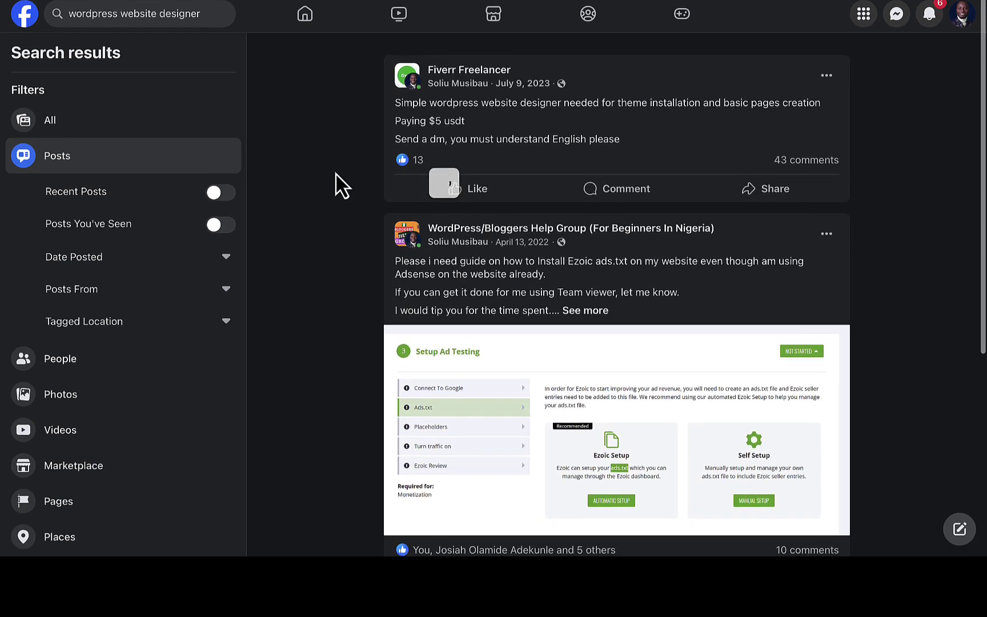
# Step: Turn on Recent Posts to surface the $1500-$2500 website designer request
pyautogui.click(220, 192)
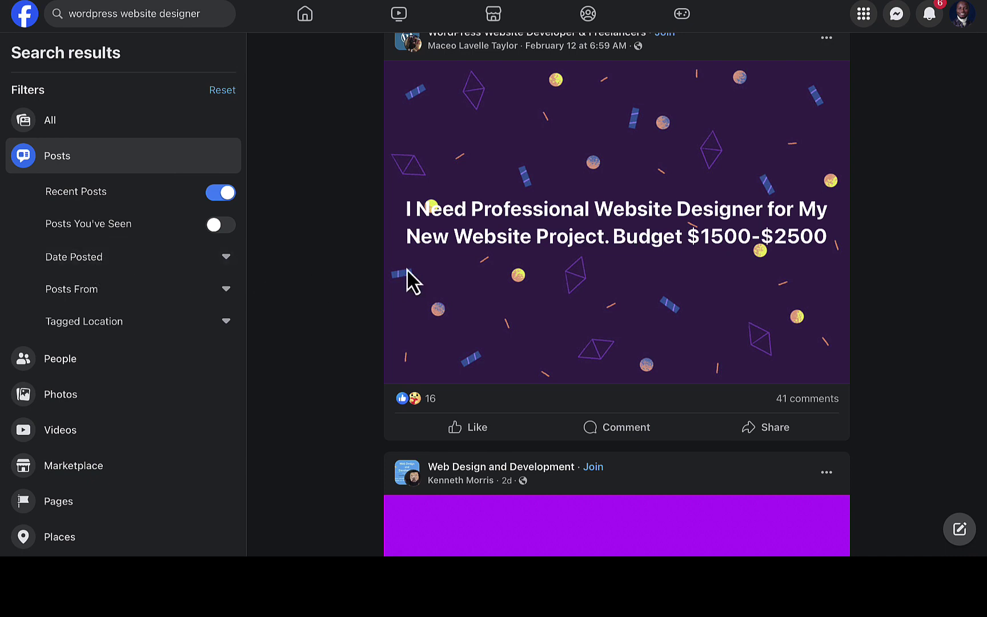
pyautogui.scroll(1, 439, 278)
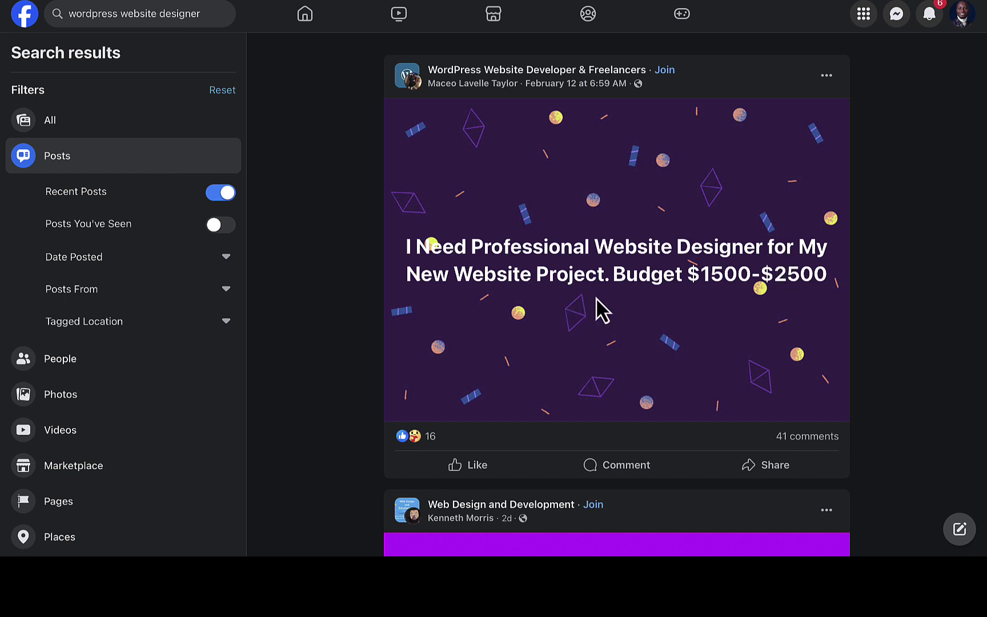
pyautogui.scroll(-1, 640, 305)
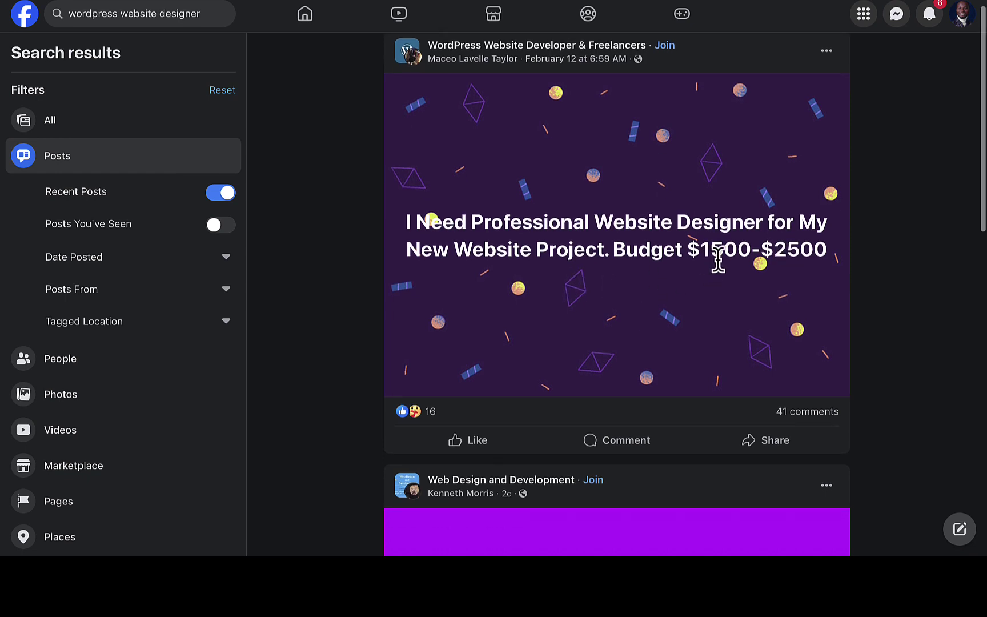
pyautogui.scroll(-1, 813, 289)
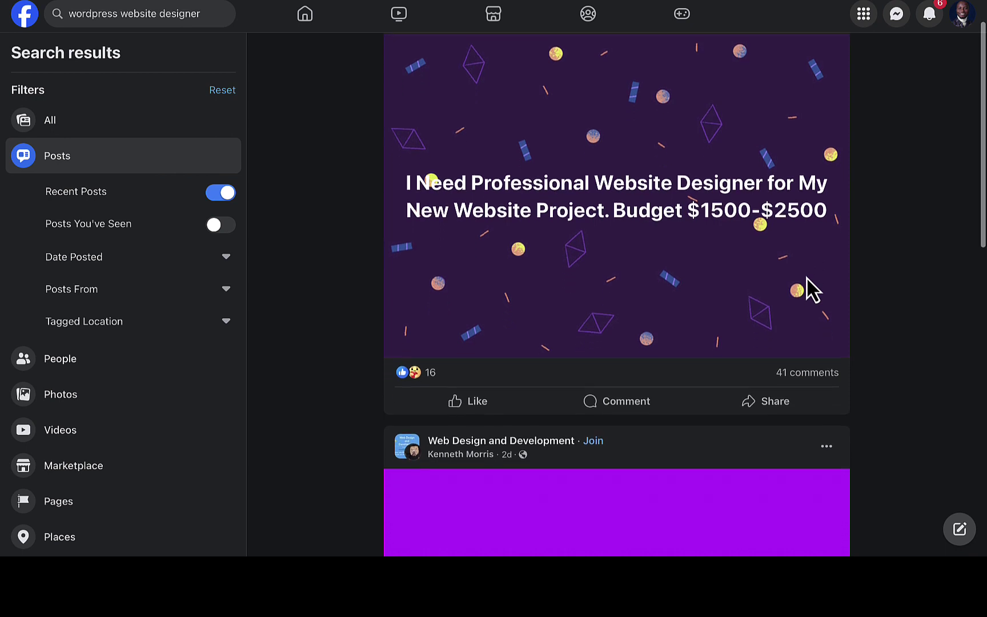
pyautogui.scroll(-2, 813, 291)
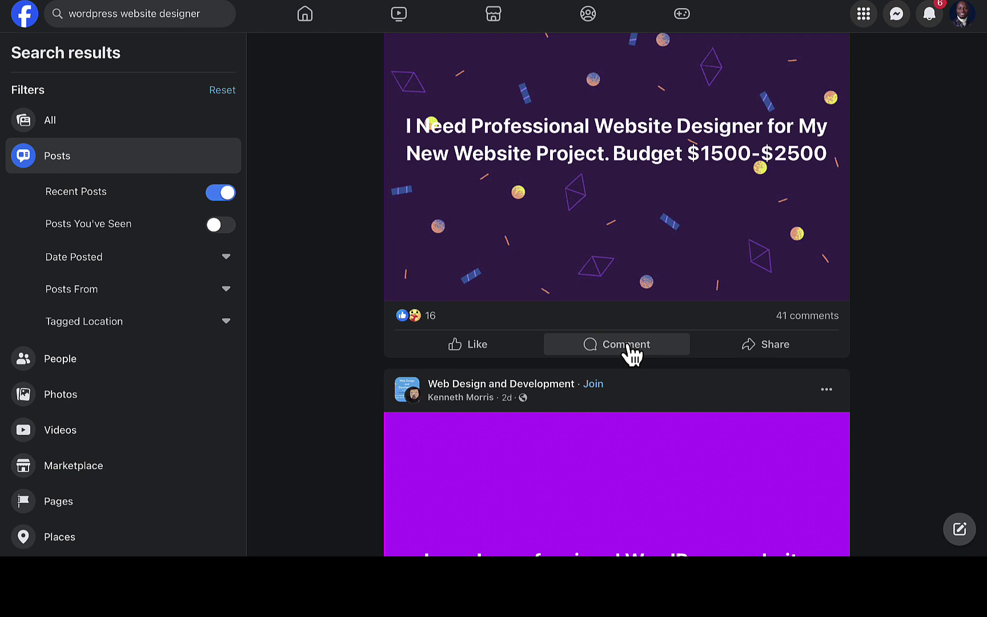
pyautogui.scroll(-2, 631, 353)
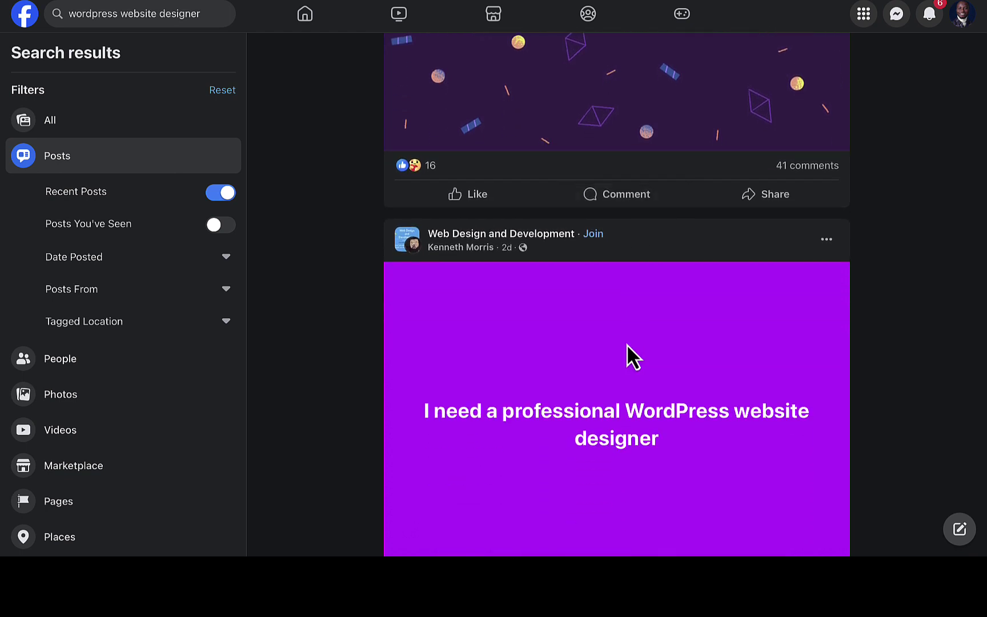
pyautogui.scroll(2, 627, 344)
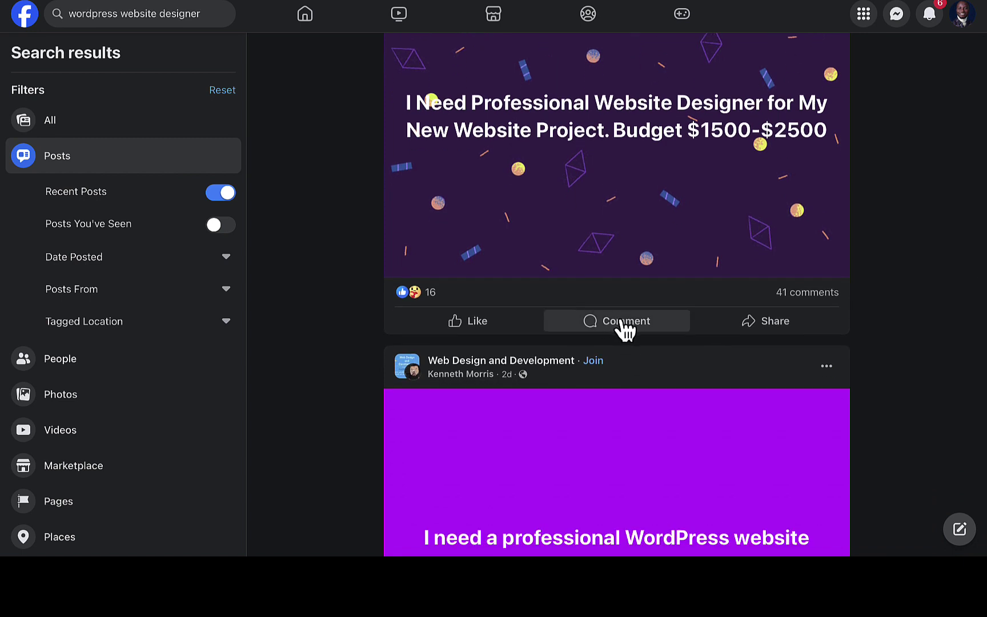
# Step: Draft a comment offering professional WordPress design with the Fiverr gig link pasted in
pyautogui.click(626, 324)
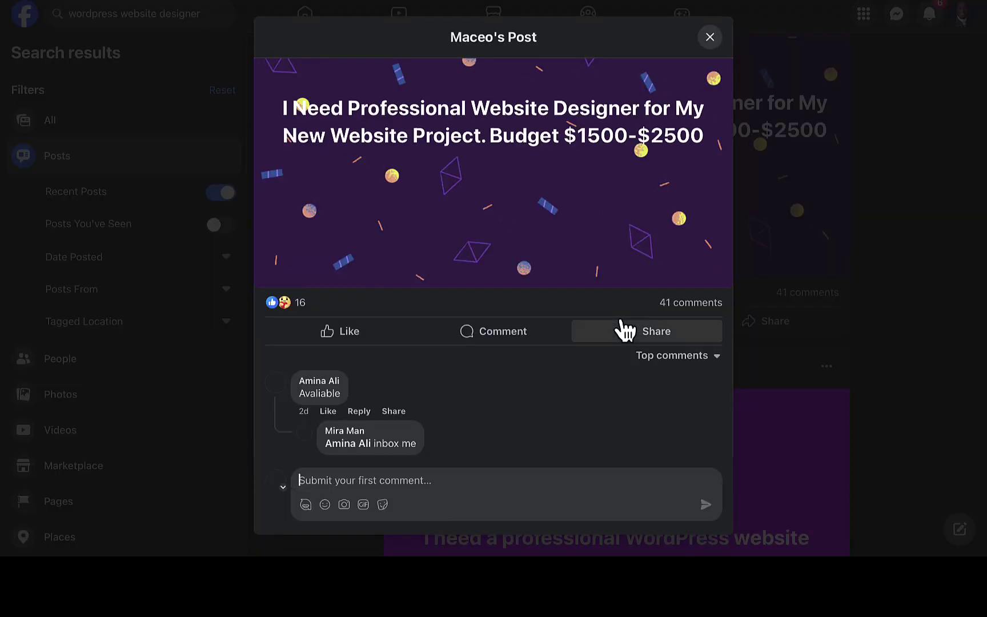
pyautogui.click(377, 483)
pyautogui.write('I will de')
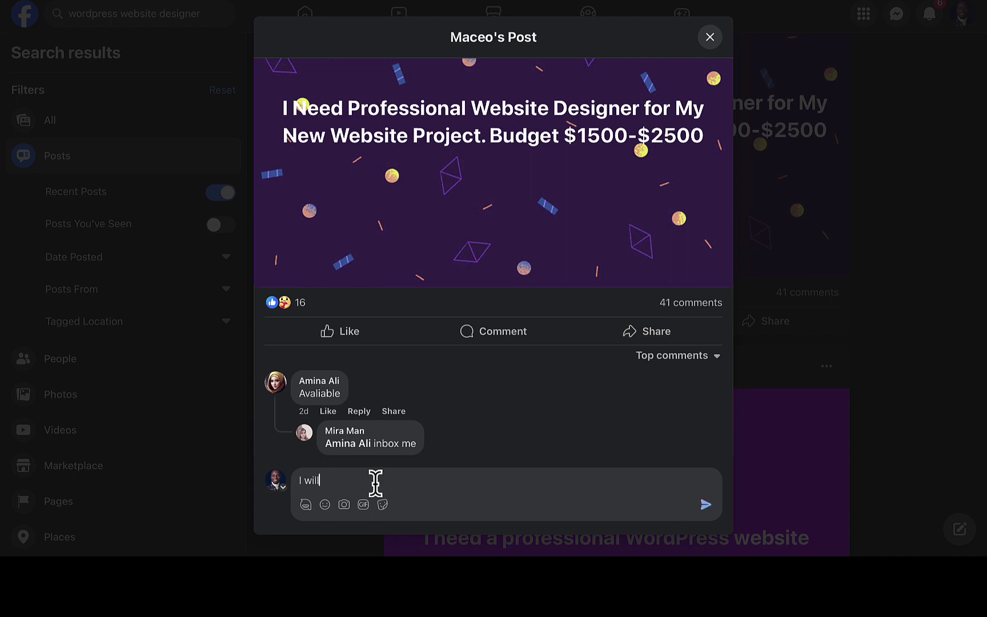
pyautogui.write('sign profes')
pyautogui.write('sional ')
pyautogui.write('wo')
pyautogui.write('rdpress ')
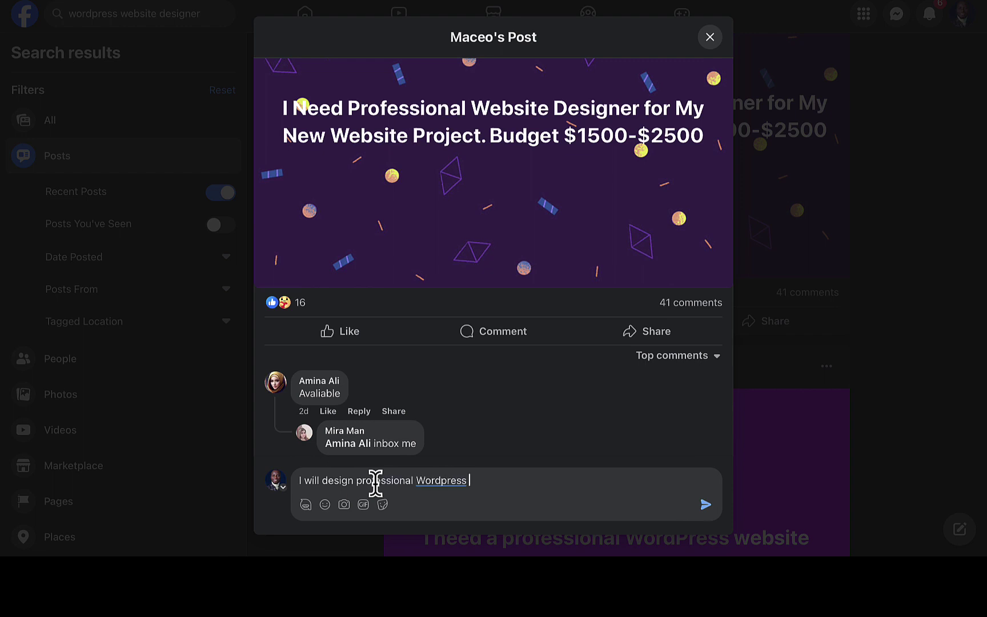
pyautogui.write('website ')
pyautogui.write('for your ne')
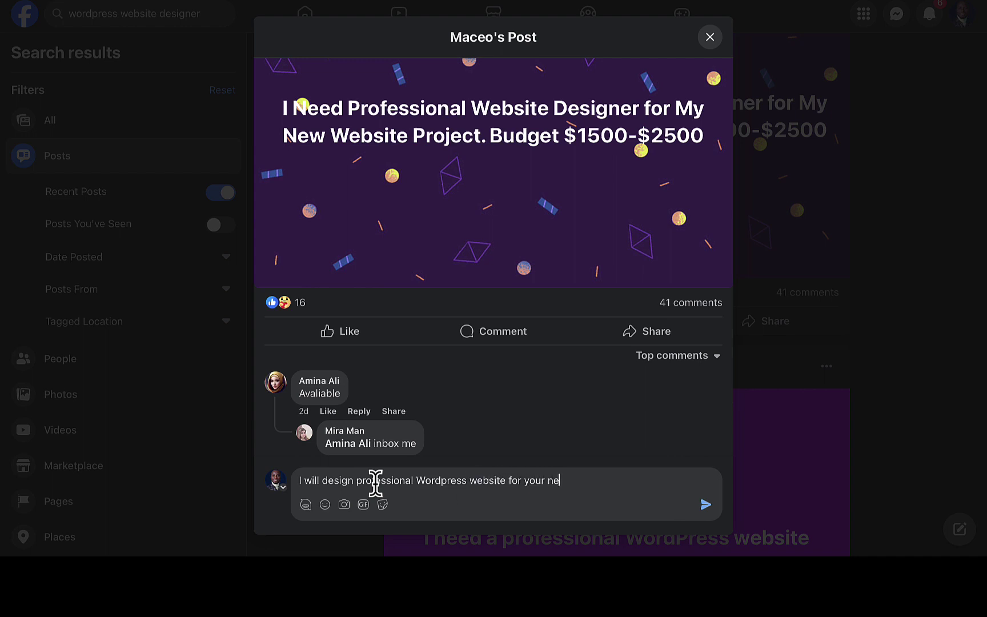
pyautogui.write('w pro')
pyautogui.write('ject he')
pyautogui.write('re')
pyautogui.write('https://www.fiverr.com/abiggirlwrite/create-ecommerce-wordpress-website-design-stunning-wordpress-website')
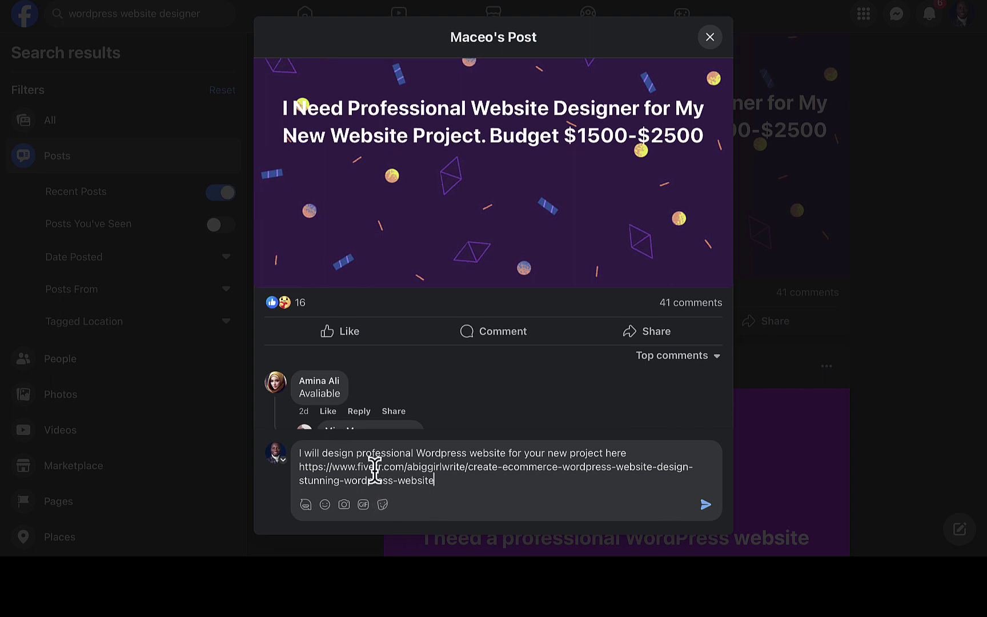
# Step: Send the comment, then join the WordPress group and agree to its rules in the participation review
pyautogui.click(707, 507)
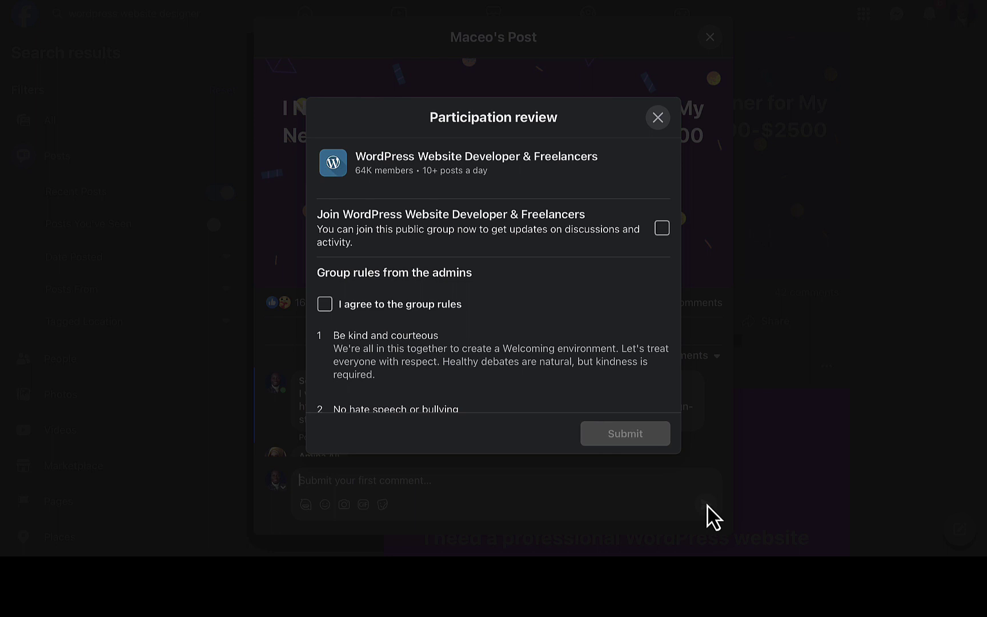
pyautogui.click(662, 229)
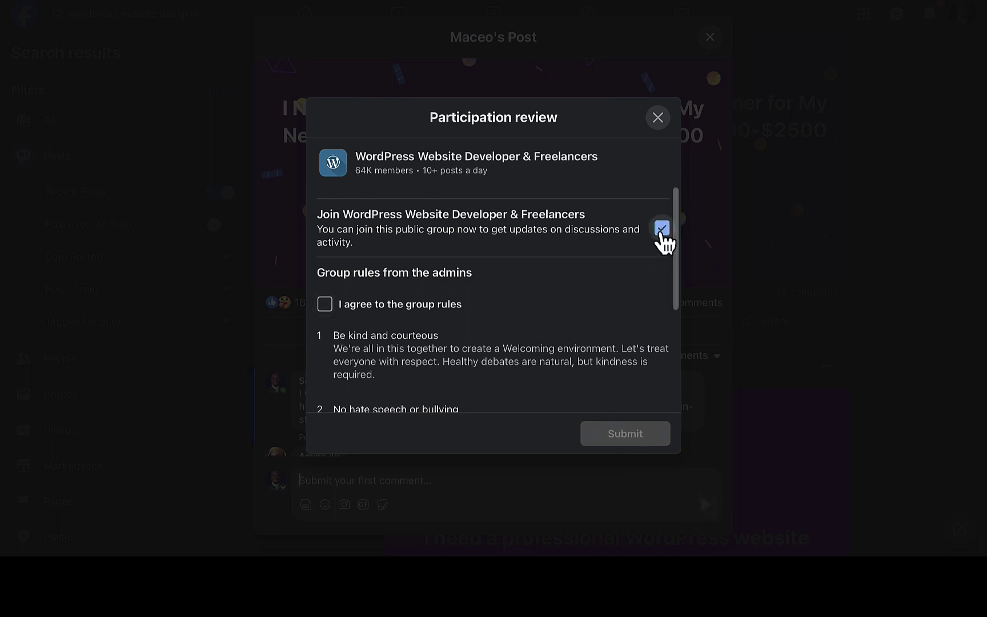
pyautogui.scroll(-3, 561, 314)
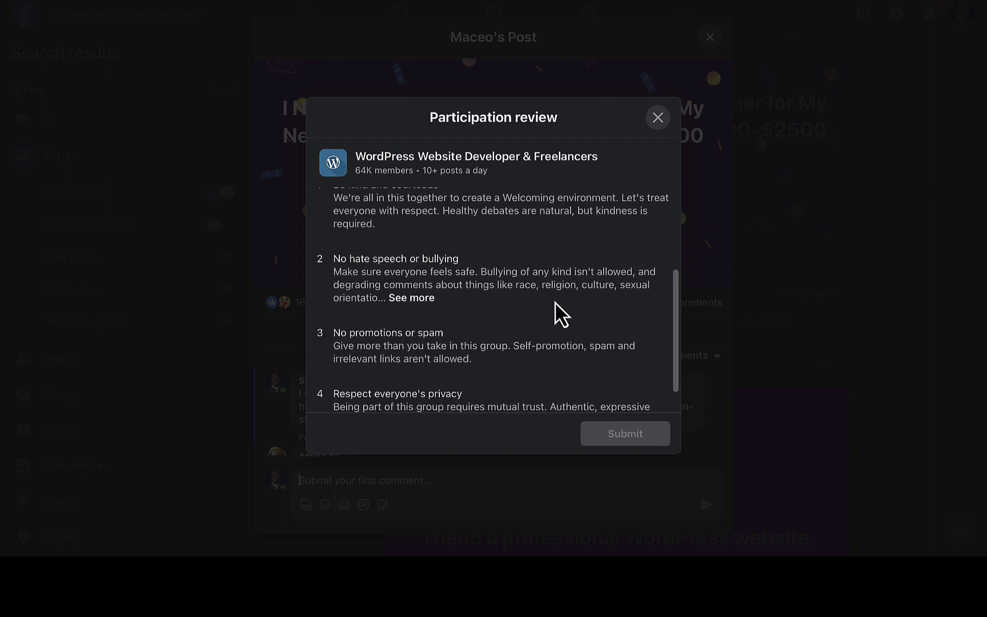
pyautogui.scroll(-2, 561, 314)
pyautogui.scroll(5, 474, 285)
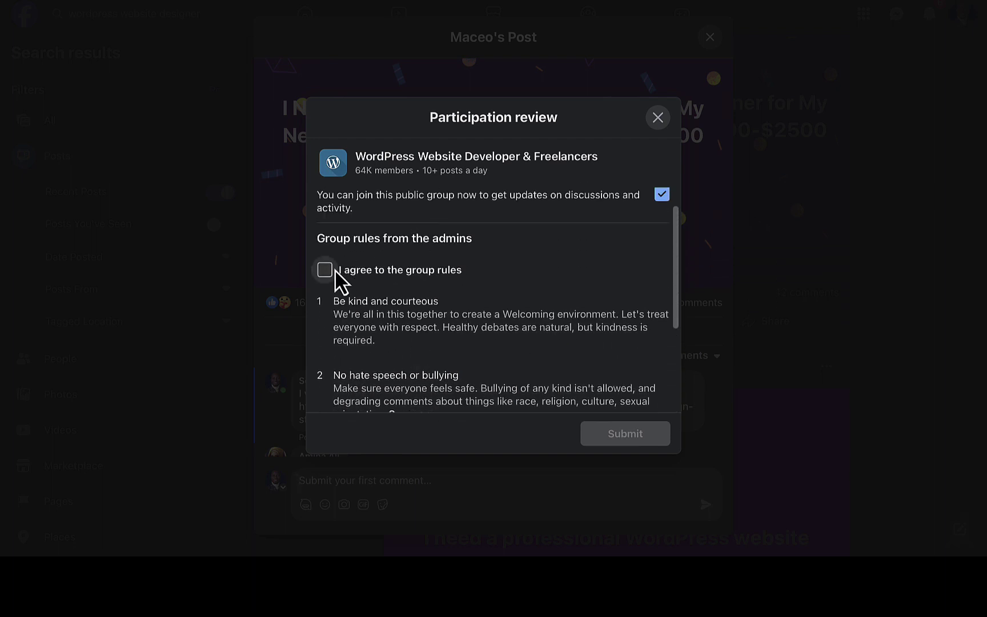
pyautogui.click(325, 271)
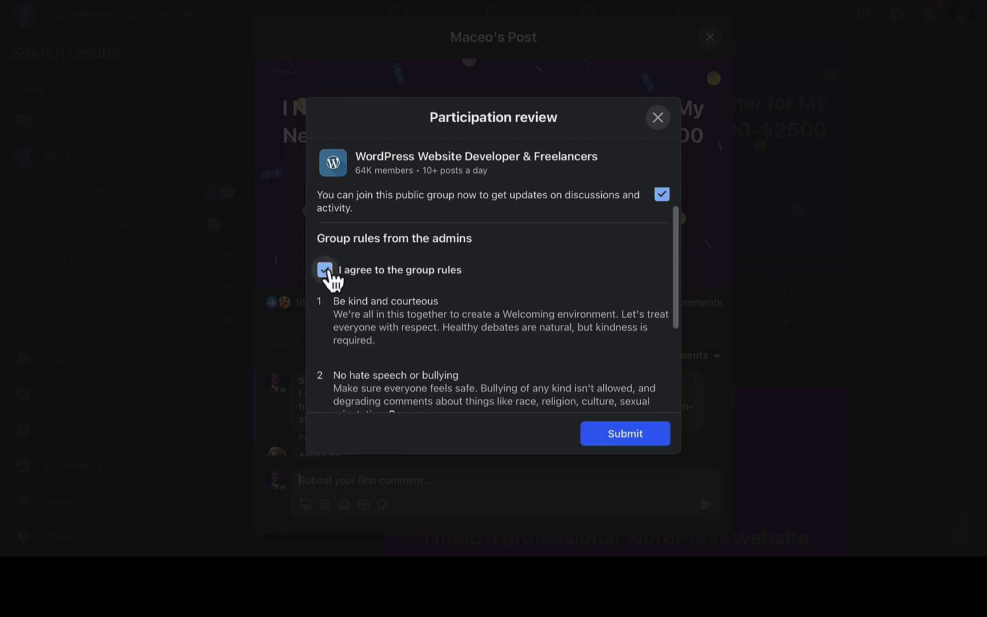
pyautogui.click(624, 434)
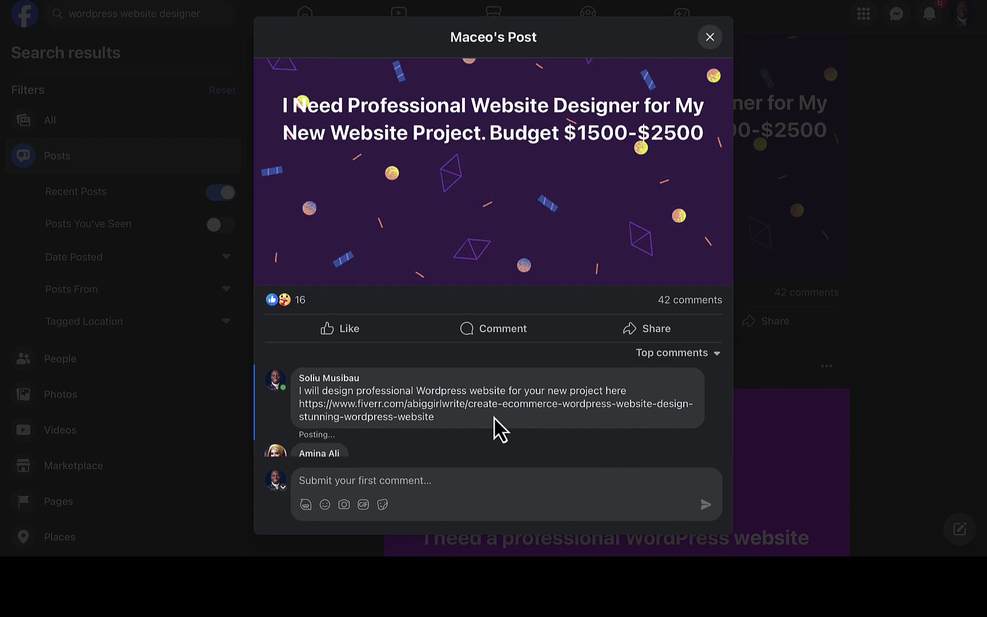
pyautogui.scroll(-2, 494, 416)
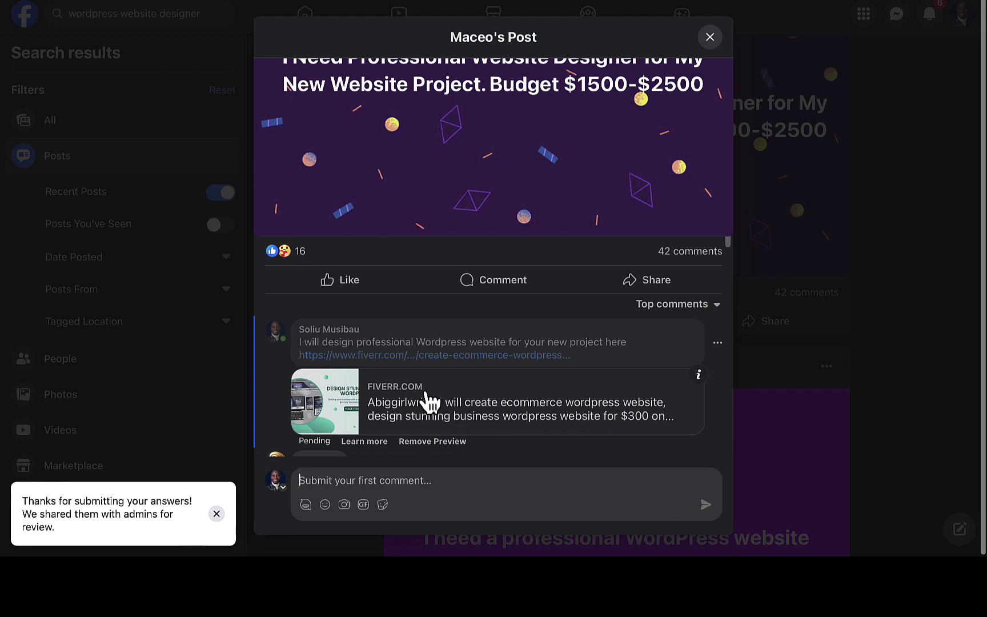
pyautogui.scroll(-1, 555, 340)
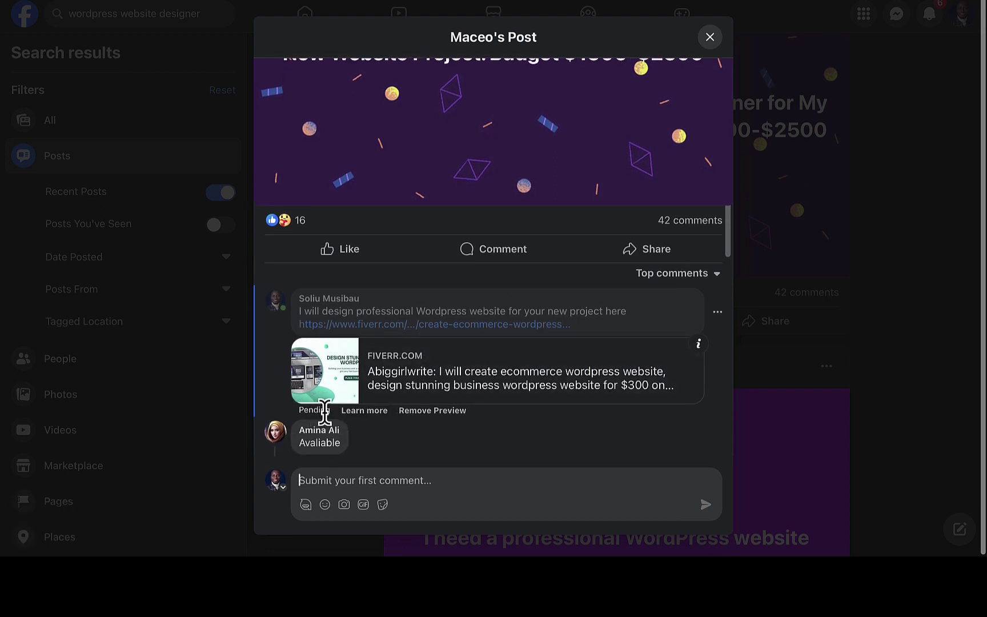
pyautogui.scroll(2, 531, 332)
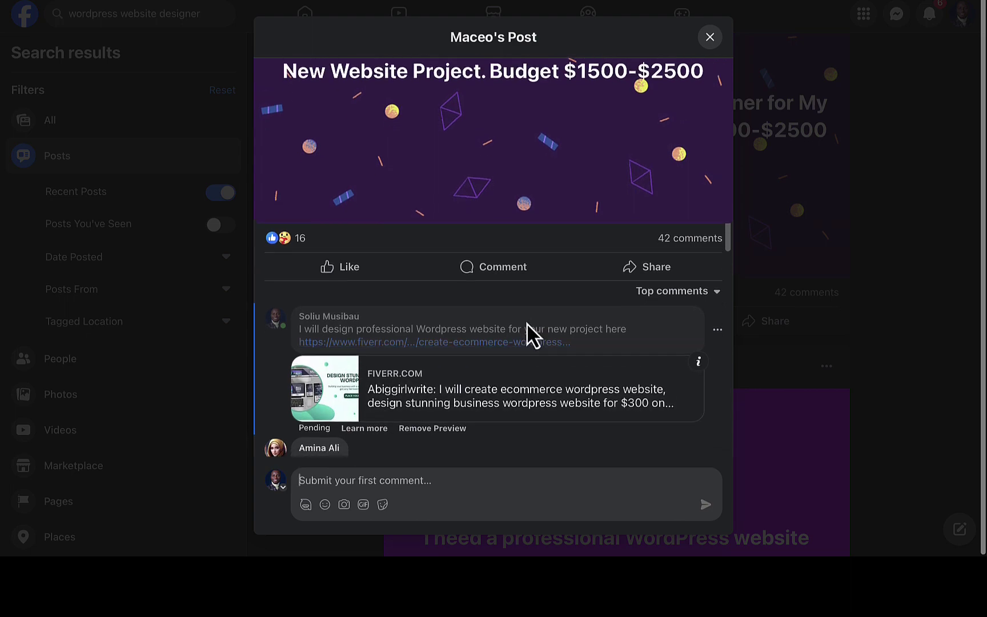
pyautogui.scroll(5, 531, 332)
# Step: Check the comment's Pending status and Fiverr link preview in the post dialog
pyautogui.click(528, 323)
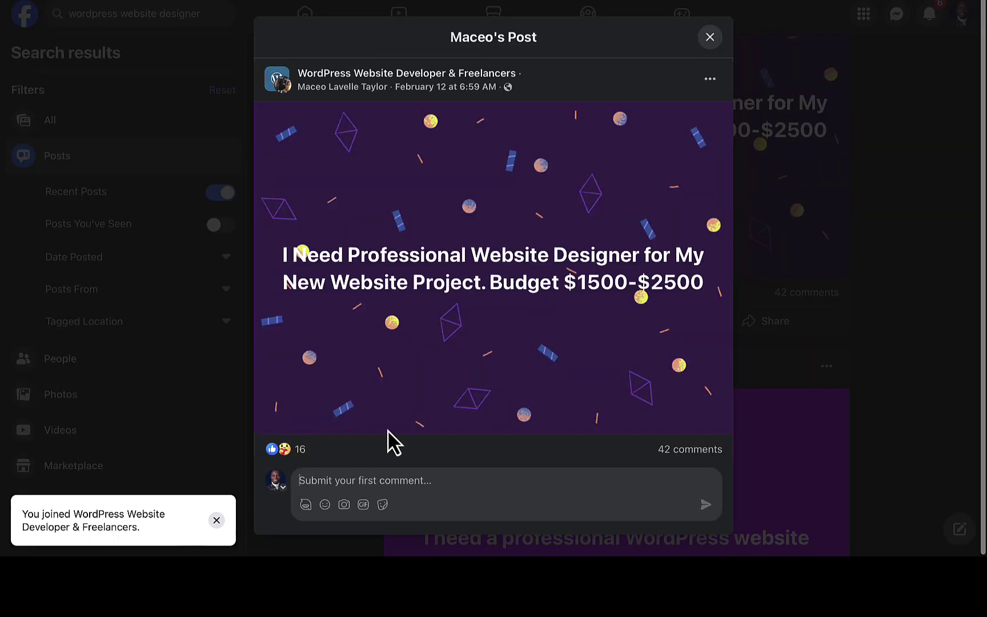
pyautogui.scroll(-3, 393, 440)
pyautogui.scroll(-3, 394, 440)
pyautogui.scroll(-2, 387, 429)
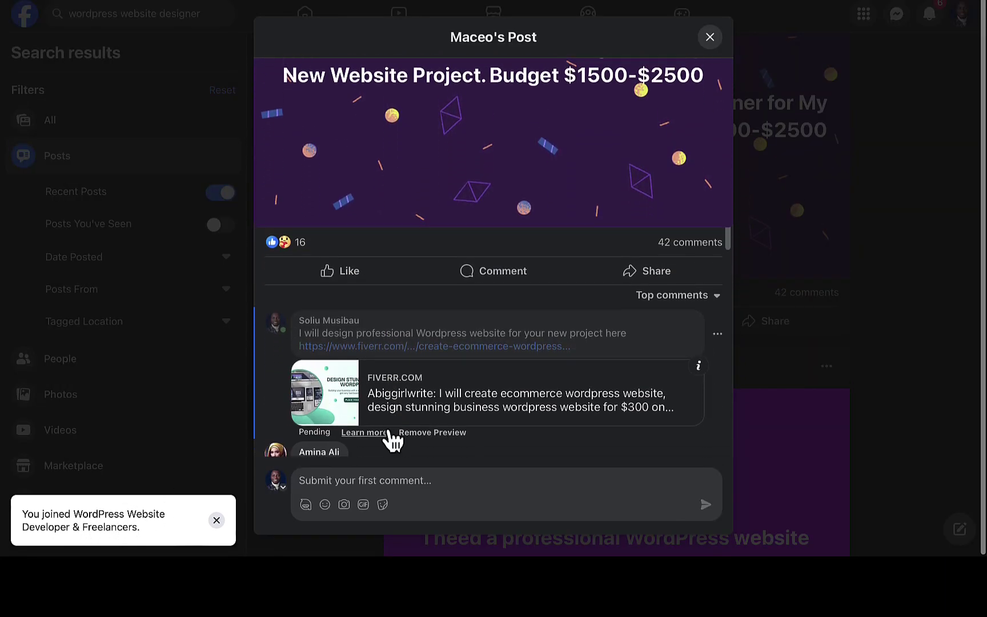
pyautogui.scroll(-2, 389, 432)
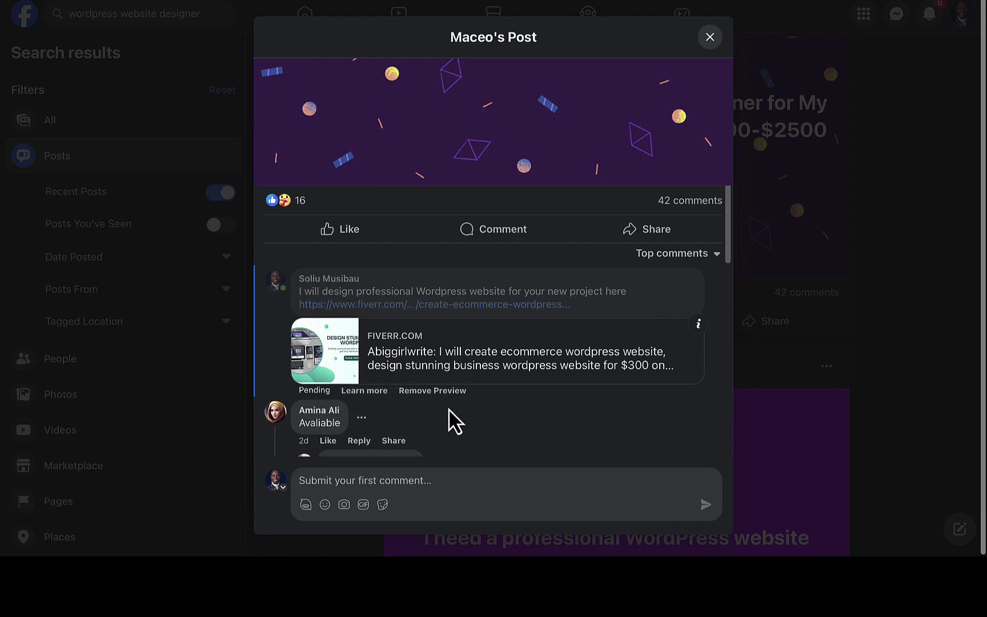
# Step: Close the post and browse further designer request posts in the results feed
pyautogui.click(711, 38)
pyautogui.scroll(-1, 566, 291)
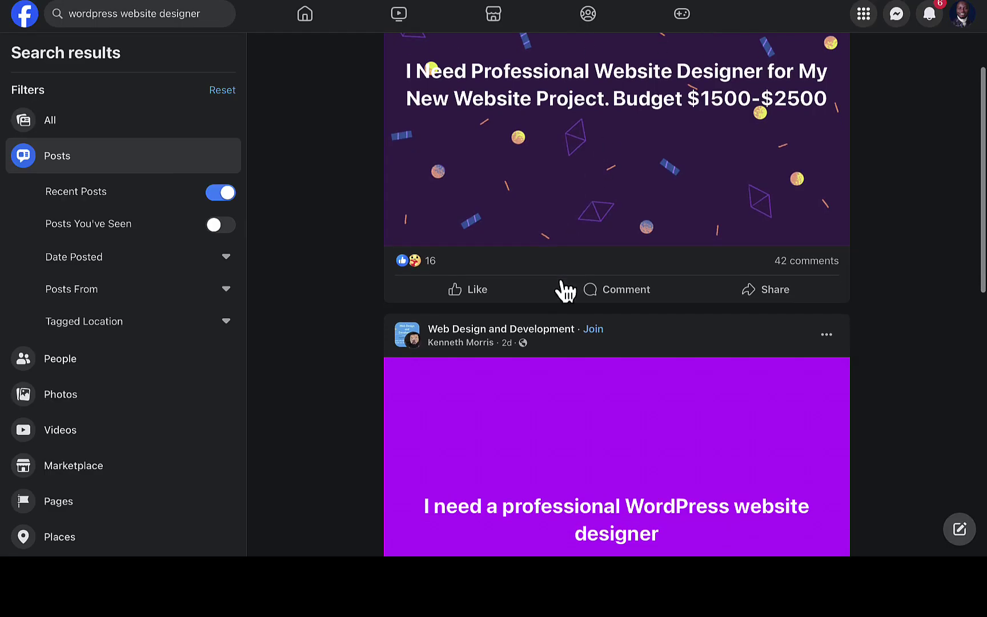
pyautogui.scroll(-2, 566, 291)
pyautogui.scroll(-2, 566, 291)
pyautogui.scroll(-1, 478, 294)
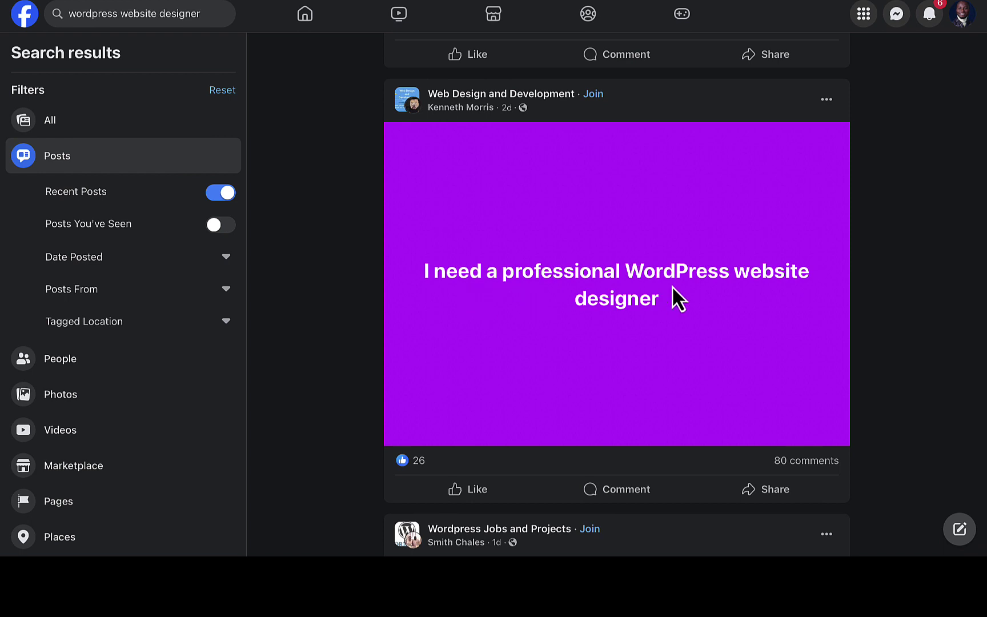
pyautogui.scroll(-1, 614, 346)
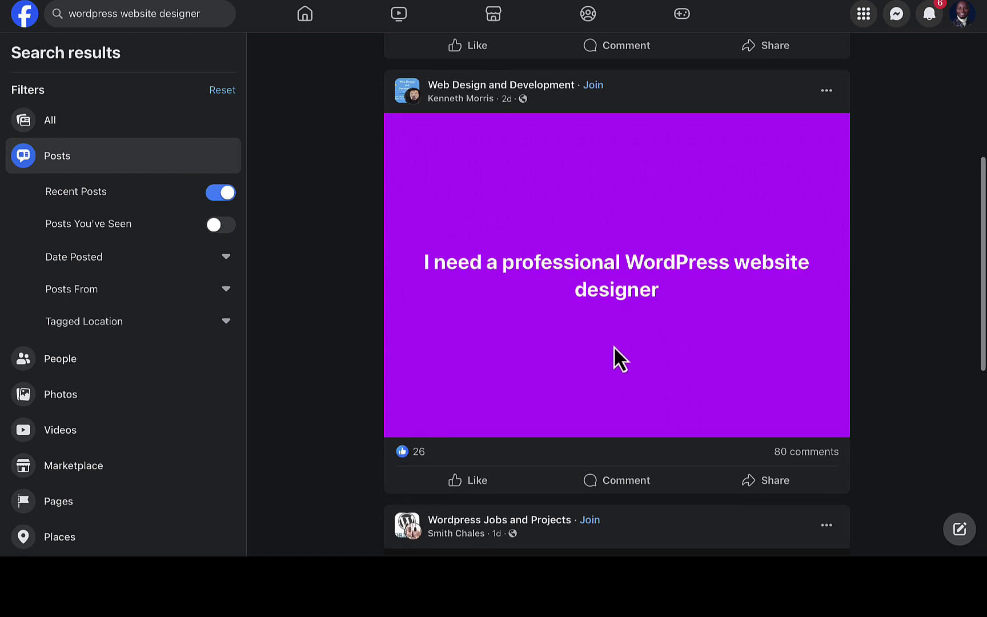
pyautogui.scroll(-4, 575, 277)
pyautogui.scroll(-2, 575, 276)
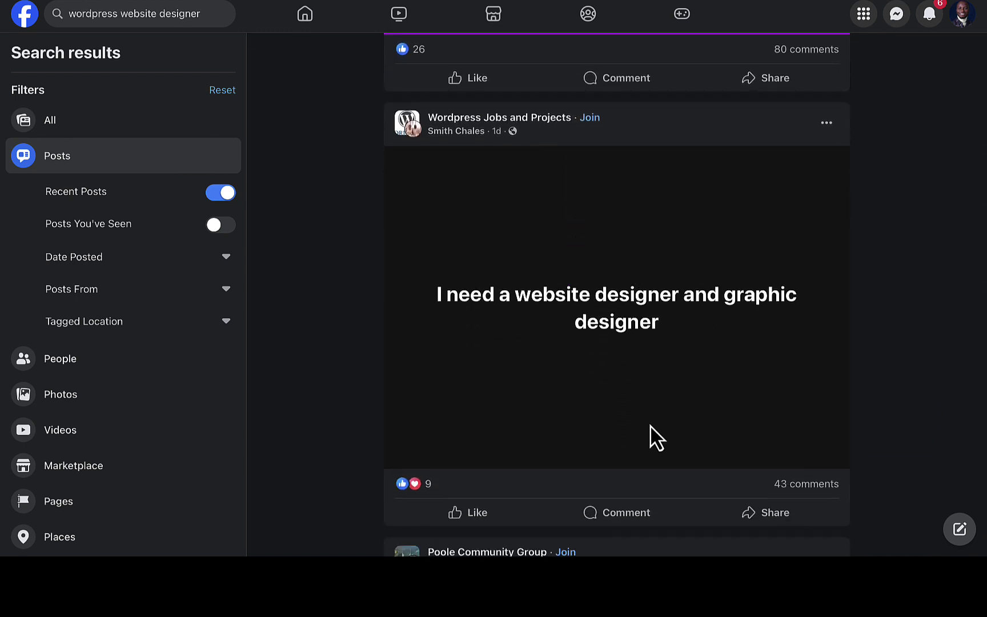
pyautogui.scroll(-2, 652, 436)
pyautogui.scroll(-2, 515, 468)
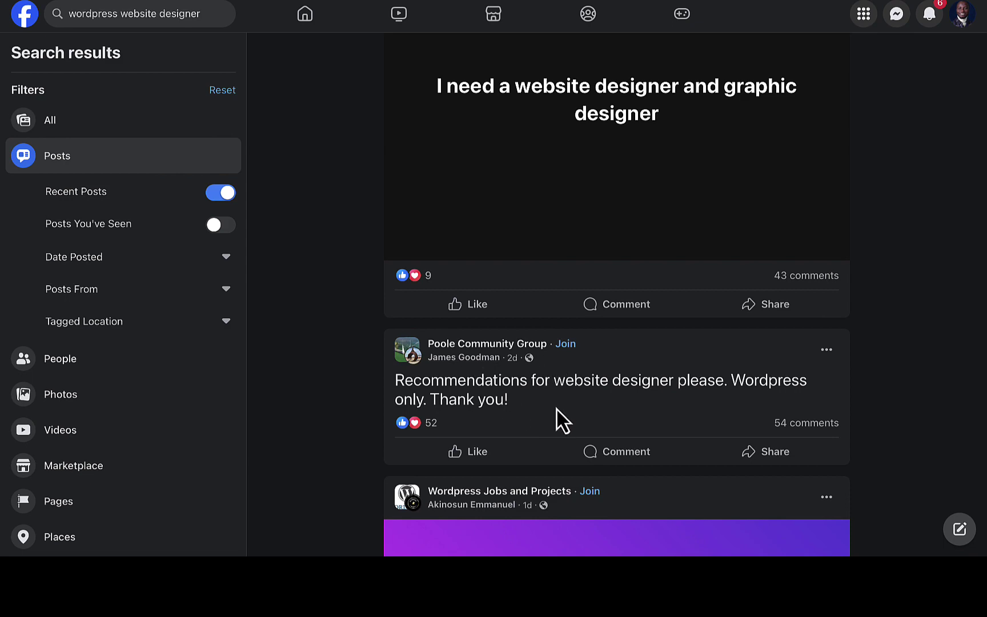
pyautogui.scroll(-3, 561, 420)
pyautogui.scroll(-8, 560, 421)
pyautogui.scroll(5, 561, 420)
pyautogui.scroll(-2, 561, 421)
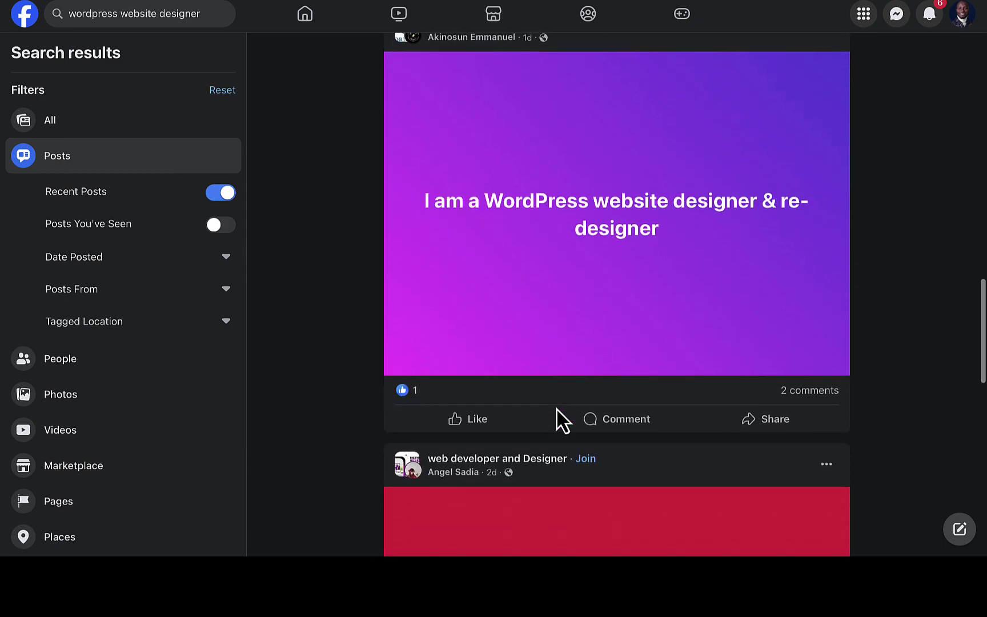
pyautogui.scroll(-3, 560, 420)
pyautogui.scroll(-1, 556, 408)
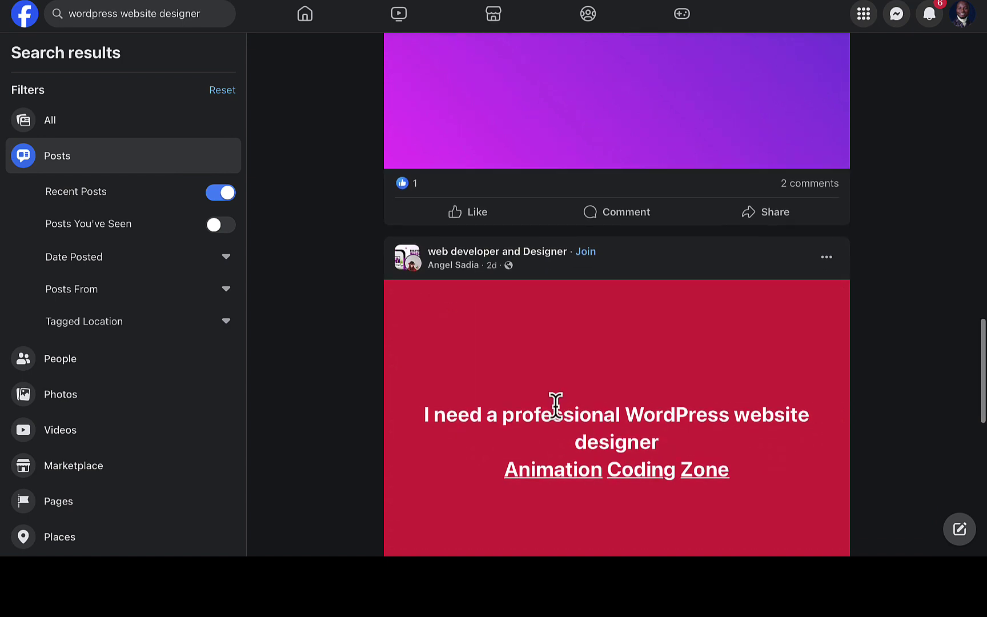
pyautogui.scroll(-3, 556, 408)
pyautogui.scroll(-1, 556, 408)
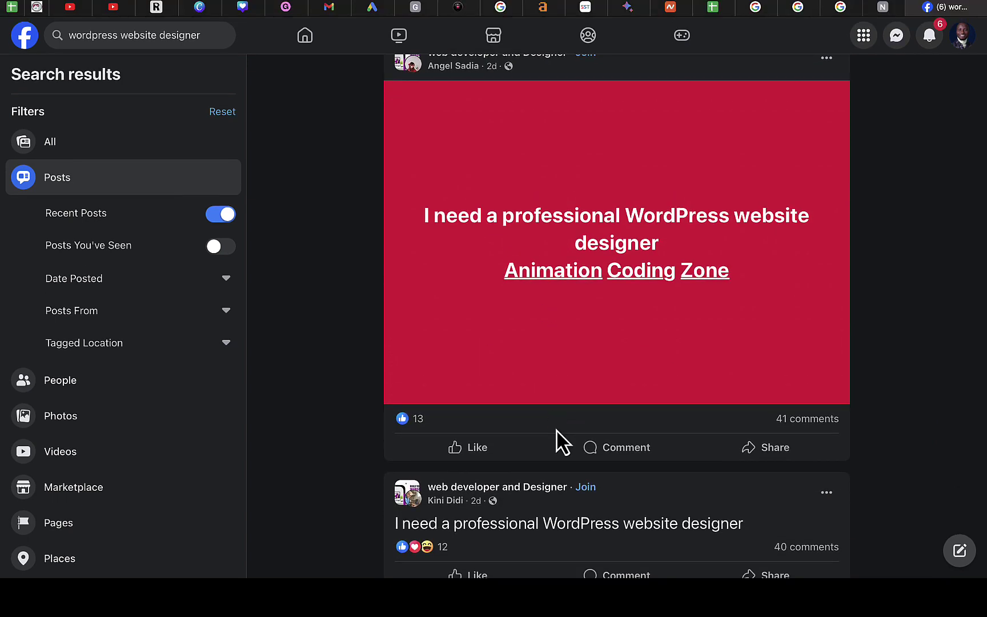